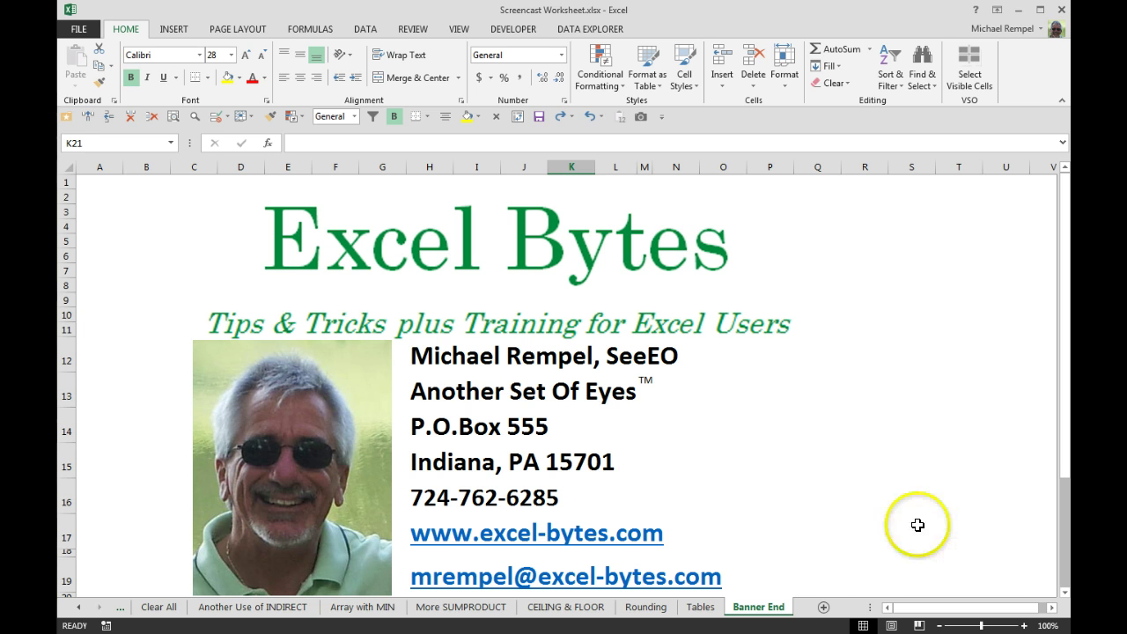
Step: Switch to the Tables sheet holding the date, salesman, model, region and sales data
left_click(701, 607)
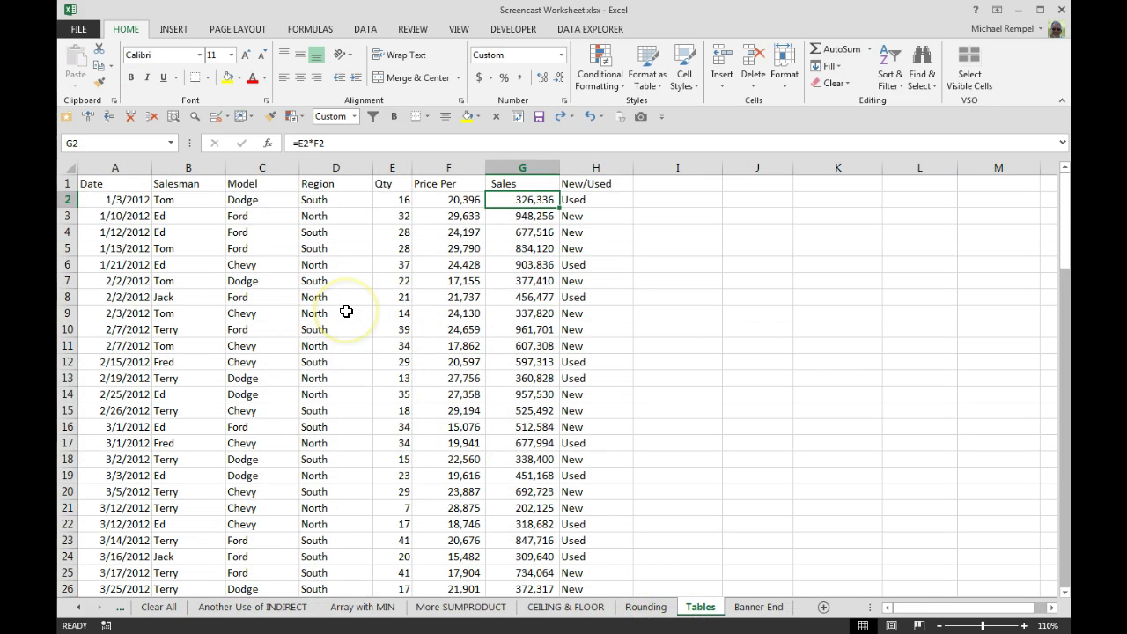
key("Page_Down")
key("Page_Down")
key("Page_Down")
key("Page_Down")
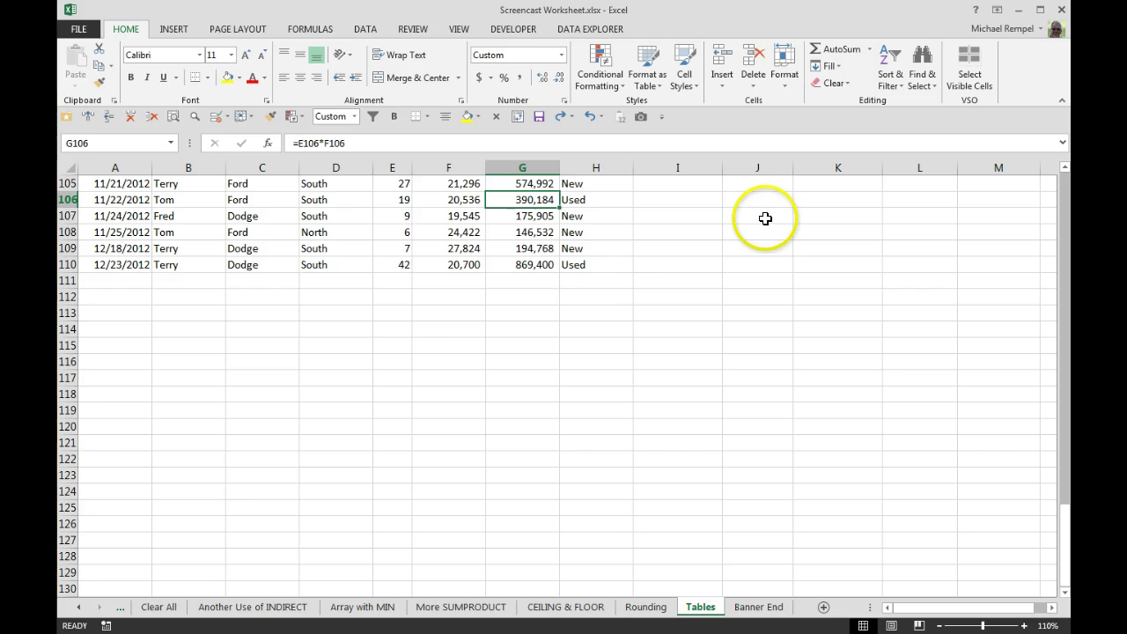
scroll(682, 280, "up", 20)
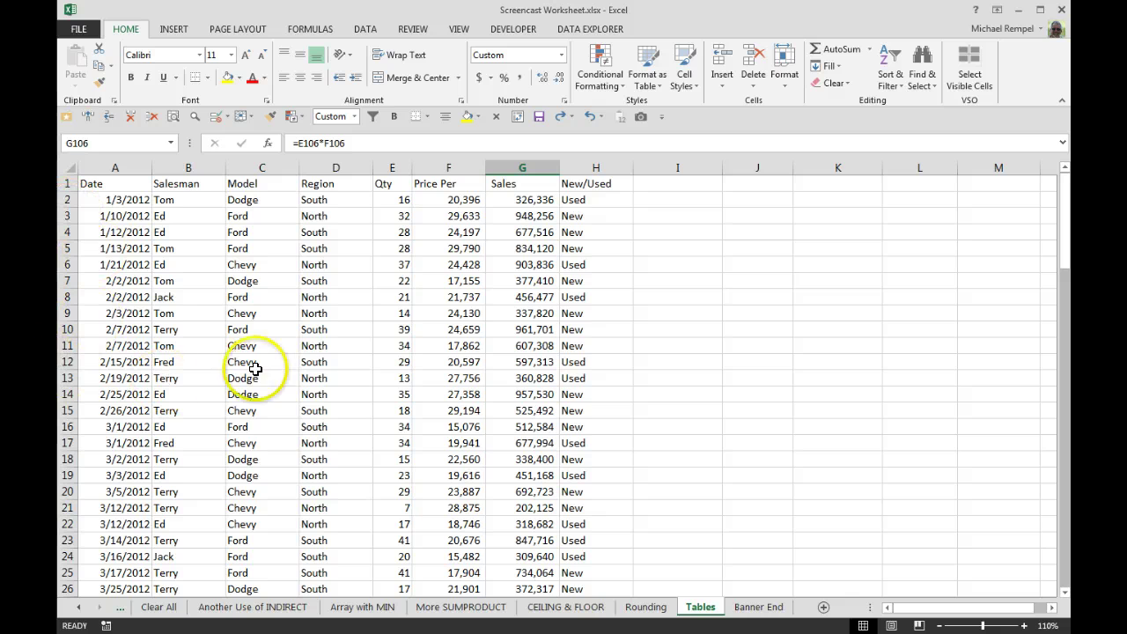
scroll(422, 363, "down", 20)
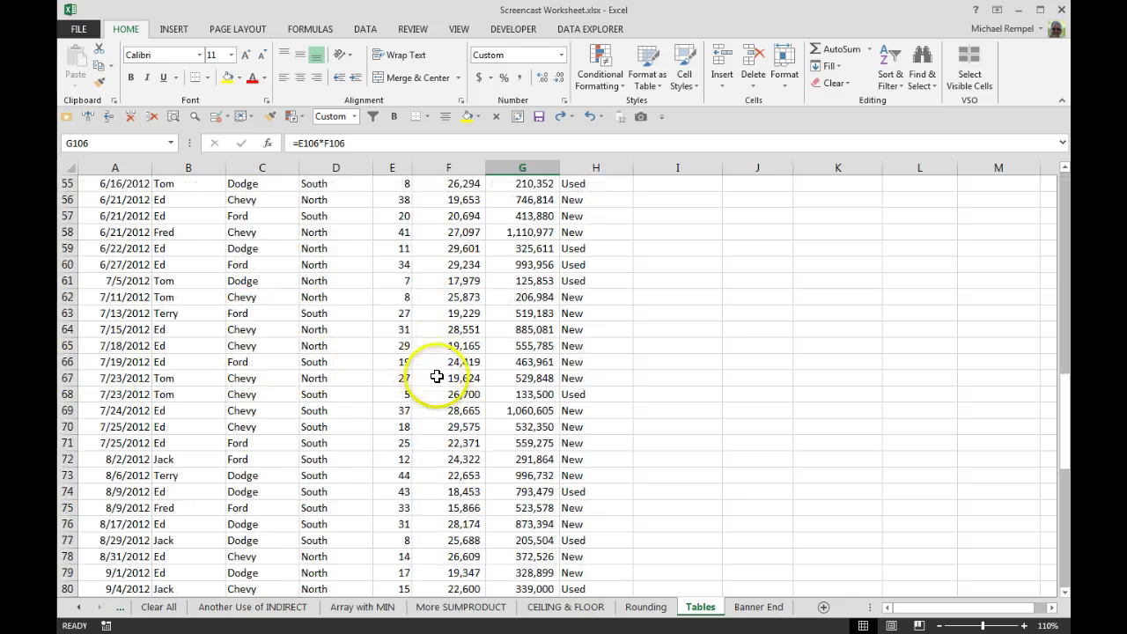
scroll(437, 376, "up", 20)
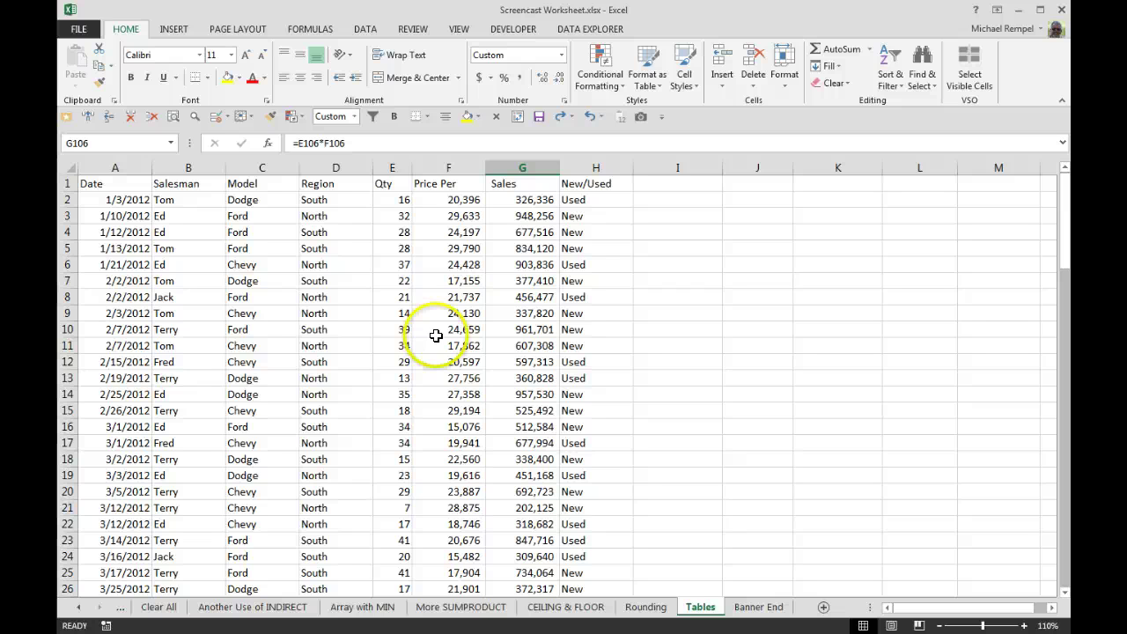
left_click(344, 258)
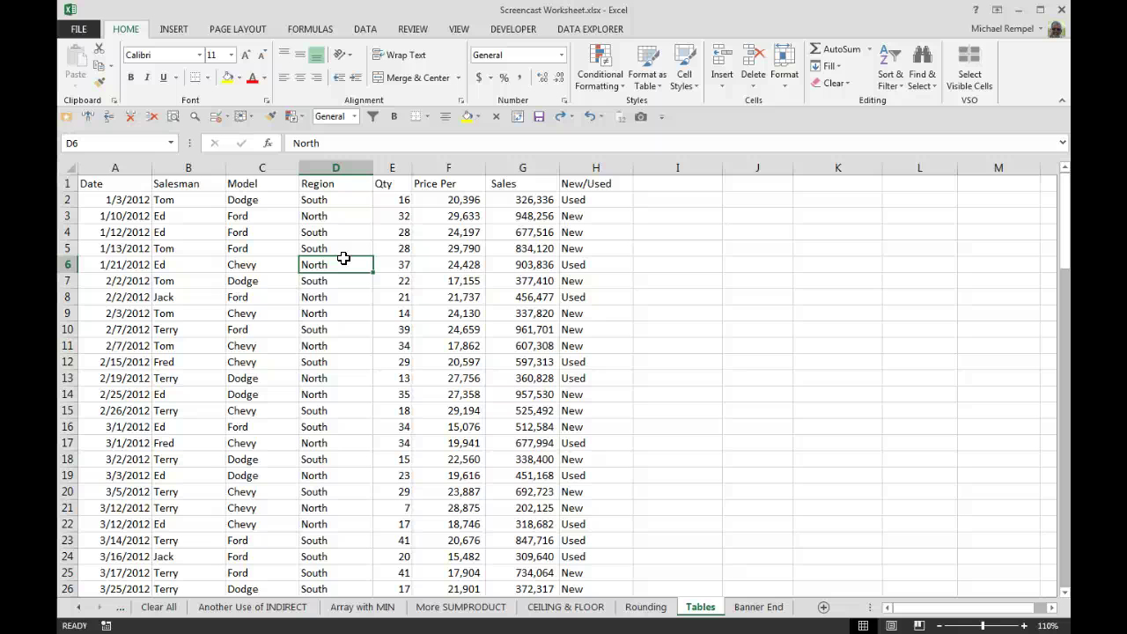
Step: Convert range A1:H110 into a table with headers using Ctrl+T
key("ctrl+t")
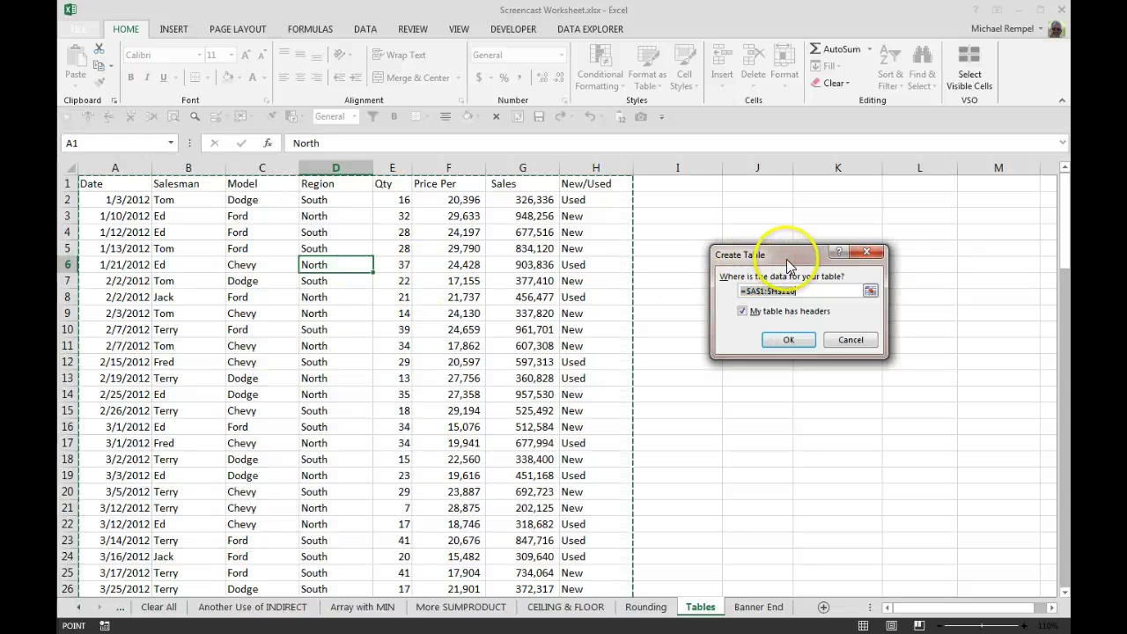
left_click_drag(786, 257, 721, 244)
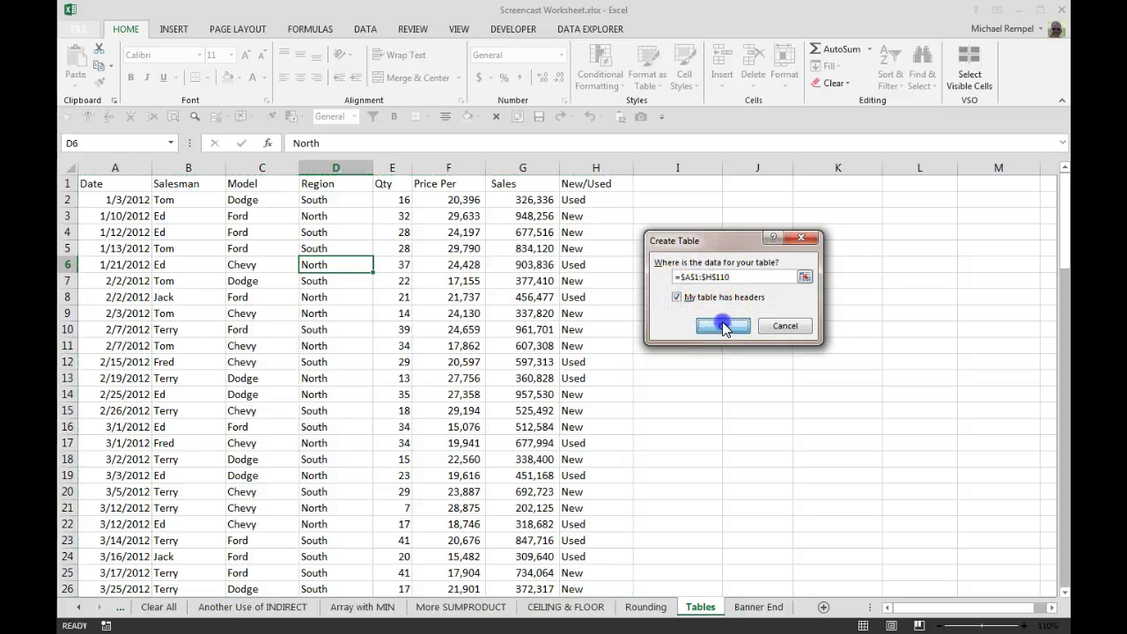
left_click(720, 325)
left_click(387, 328)
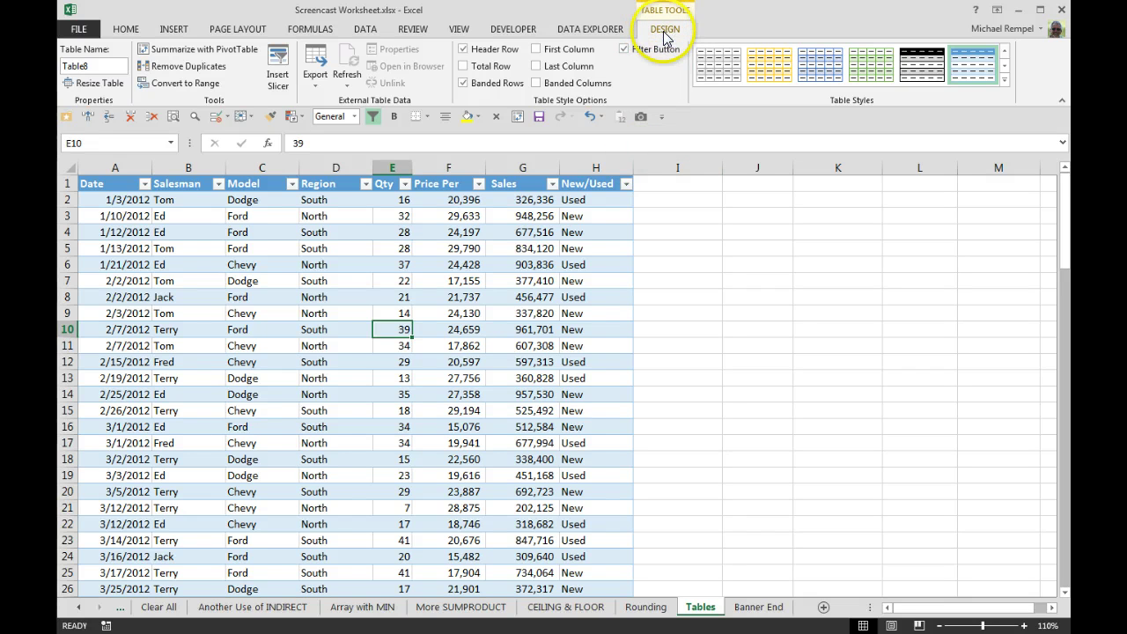
left_click(717, 277)
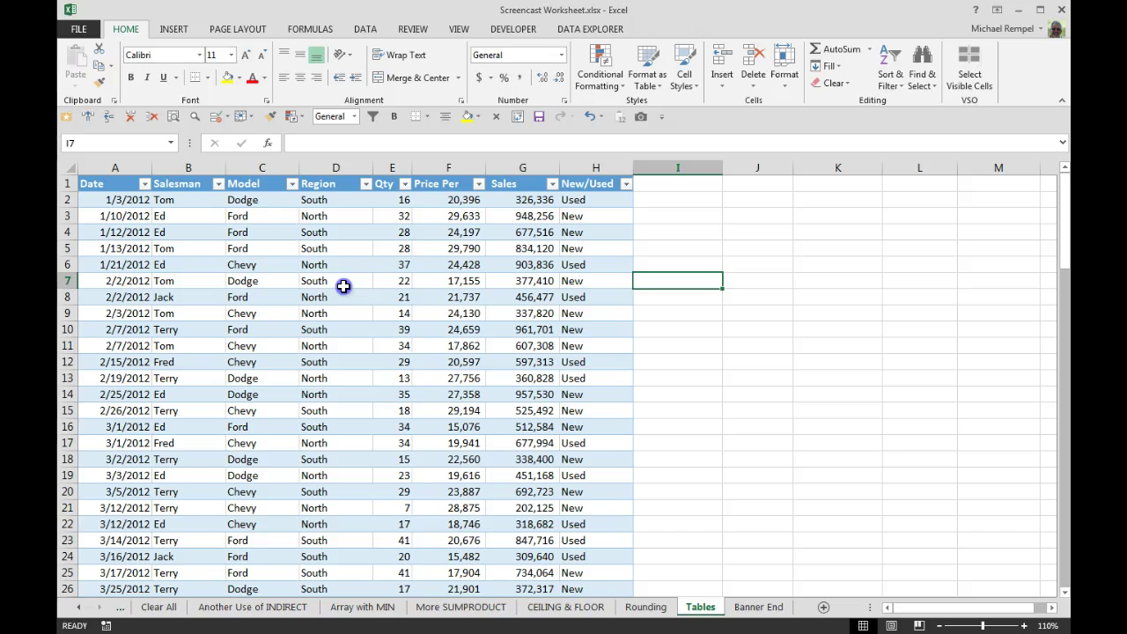
left_click(344, 286)
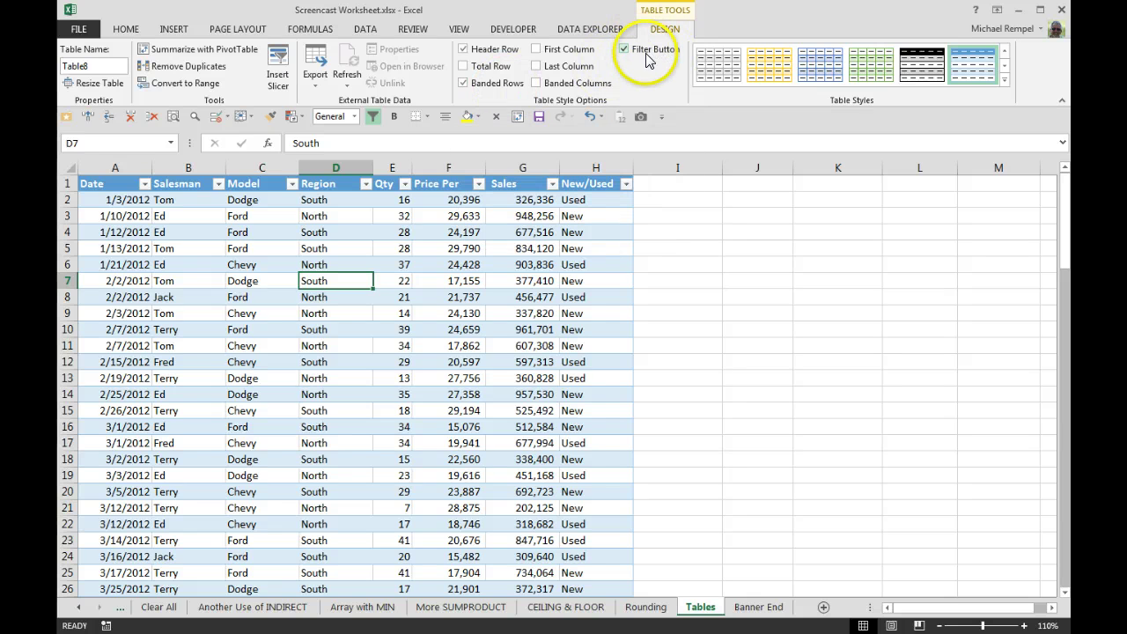
scroll(317, 378, "down", 20)
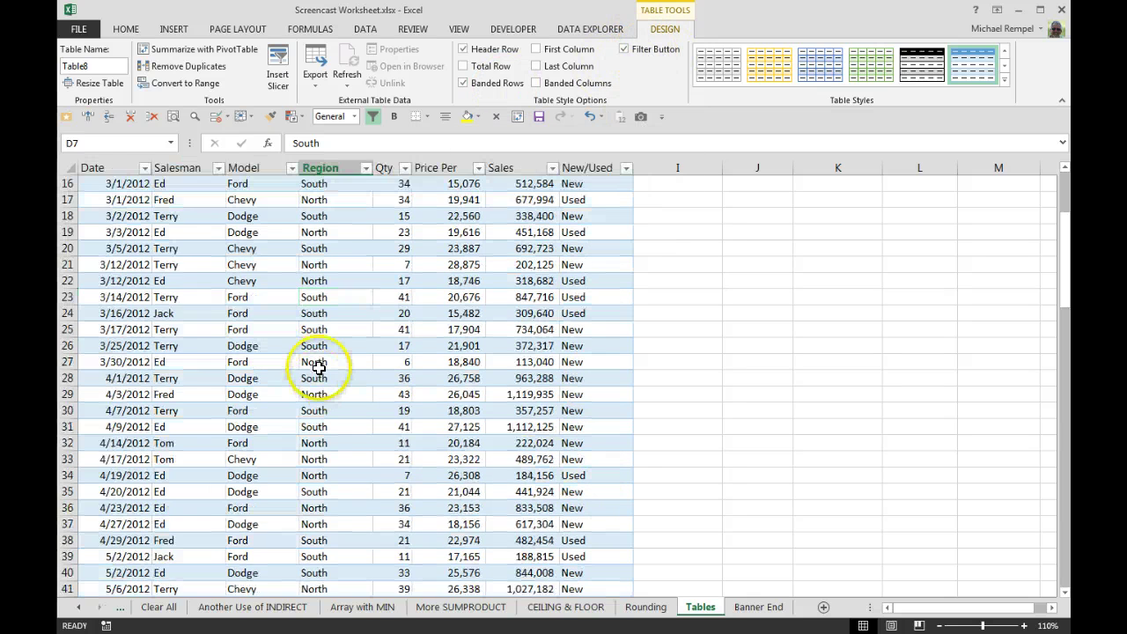
scroll(317, 380, "up", 20)
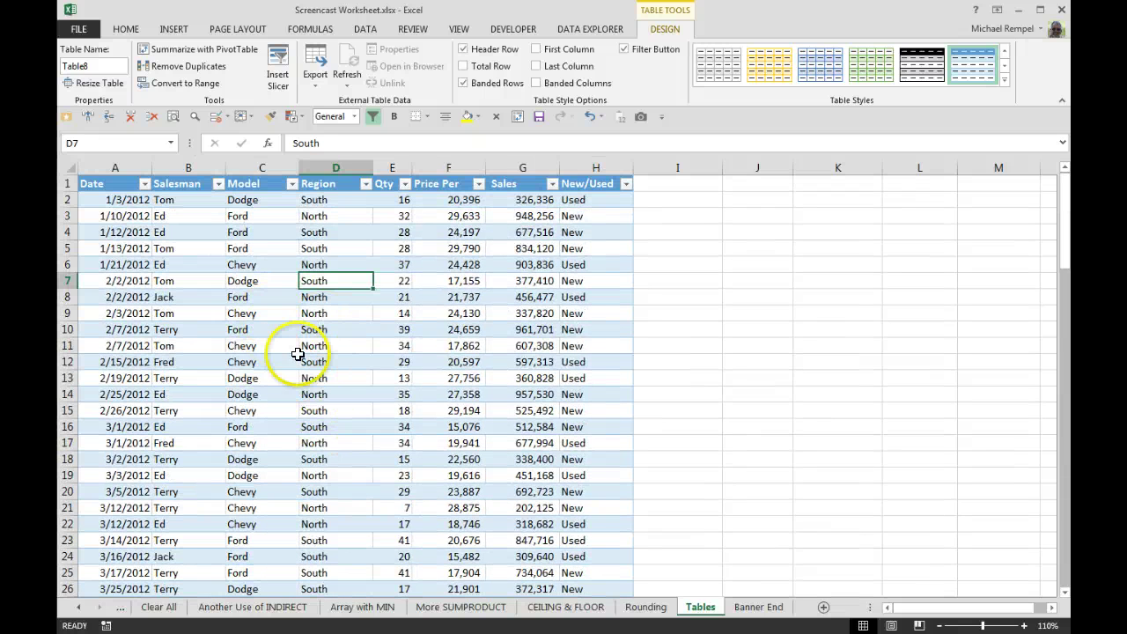
left_click(291, 347)
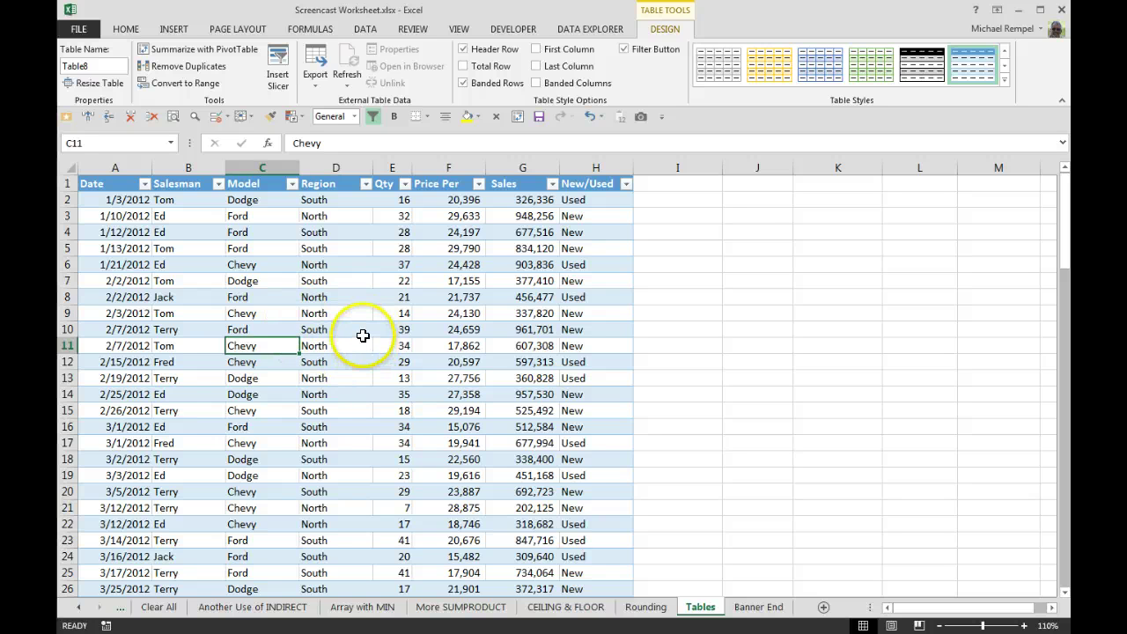
scroll(363, 334, "down", 1)
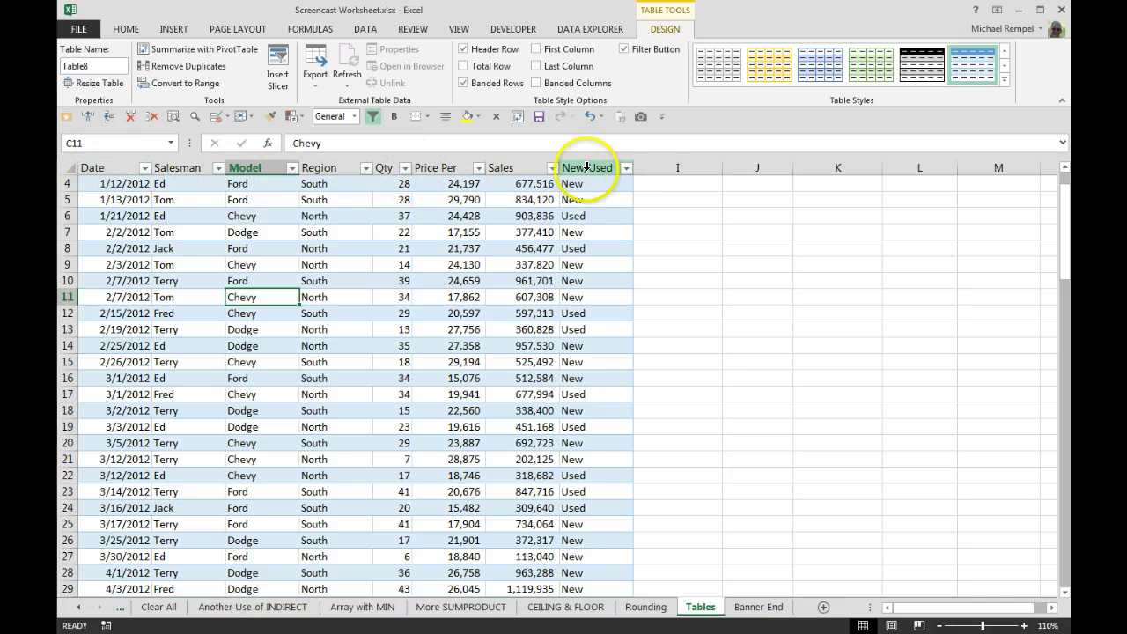
scroll(481, 354, "down", 7)
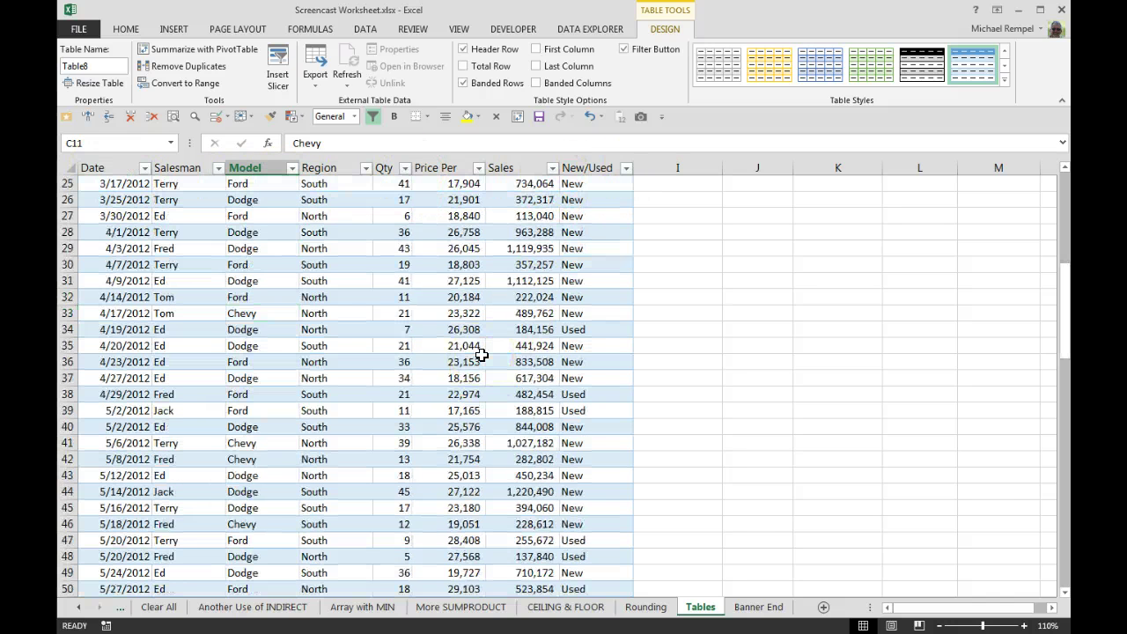
scroll(481, 354, "down", 4)
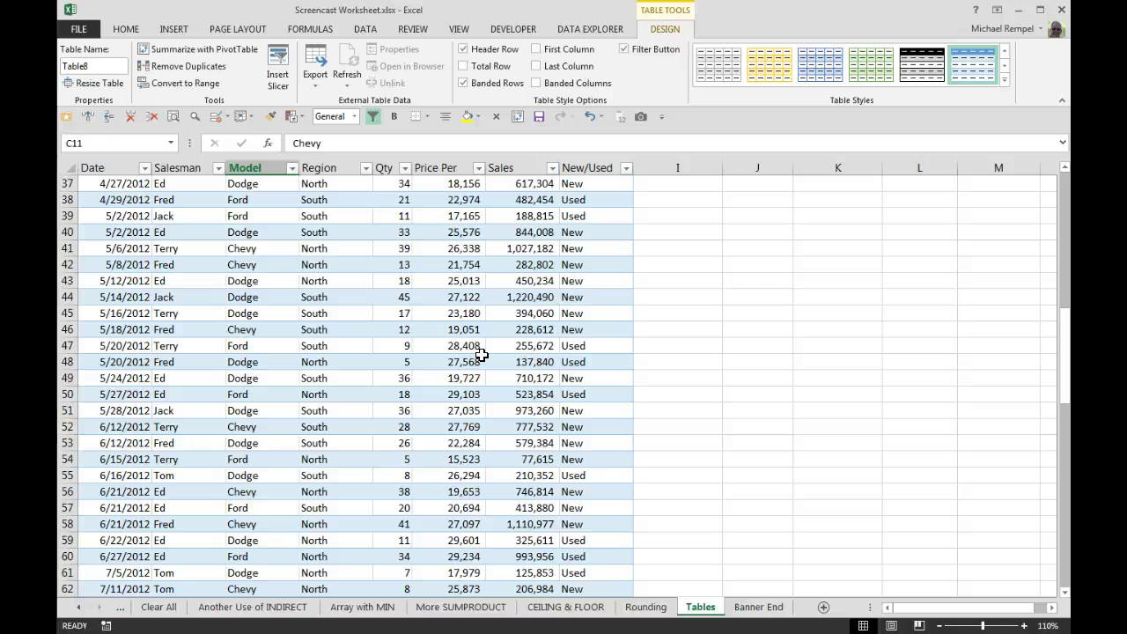
scroll(481, 354, "down", 7)
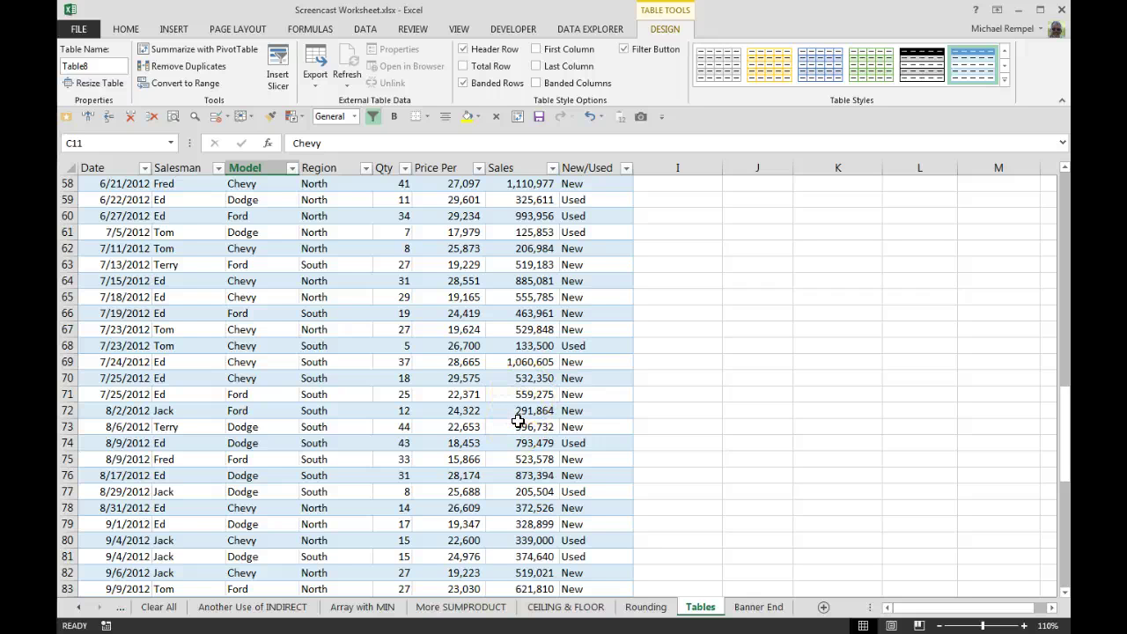
scroll(518, 421, "up", 19)
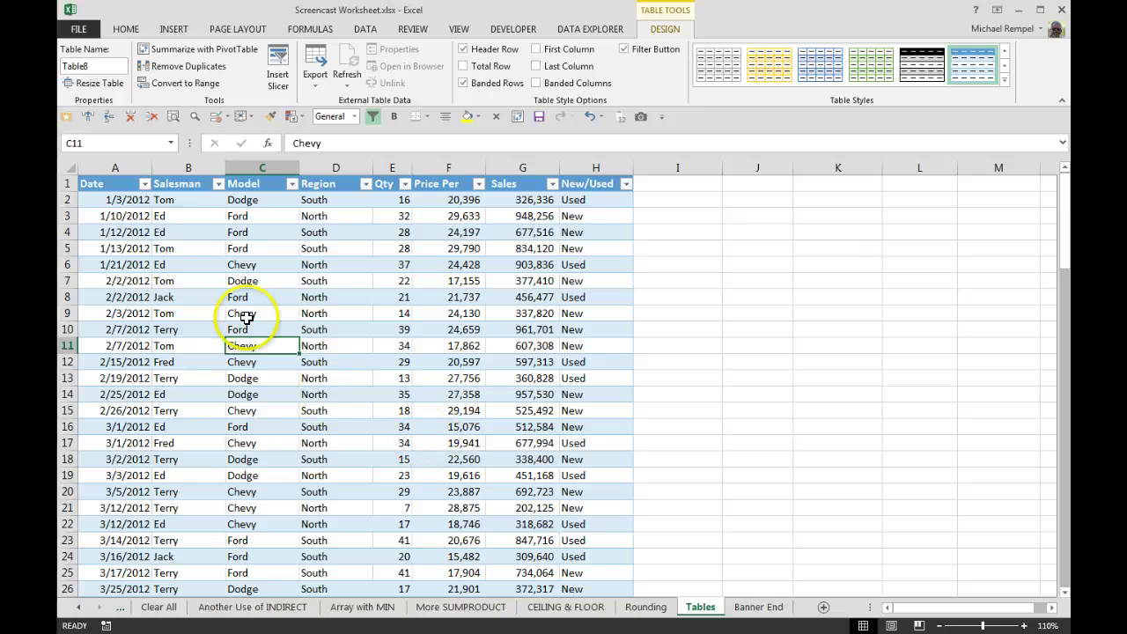
Step: Hide and restore the header row, and try banded columns in place of banded rows
left_click(464, 48)
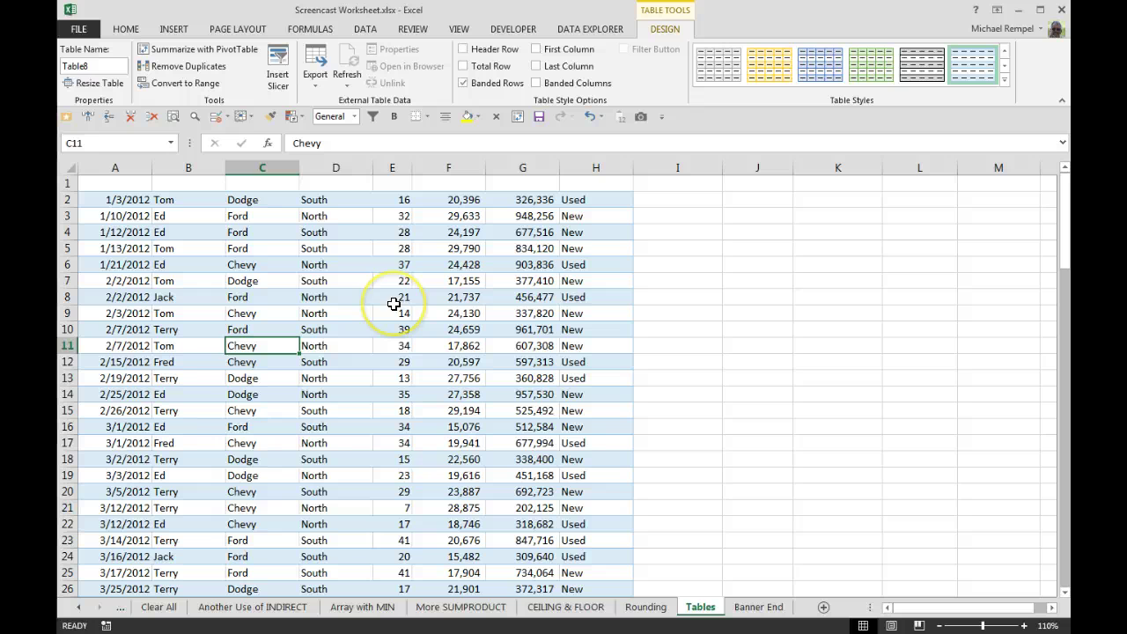
left_click(395, 181)
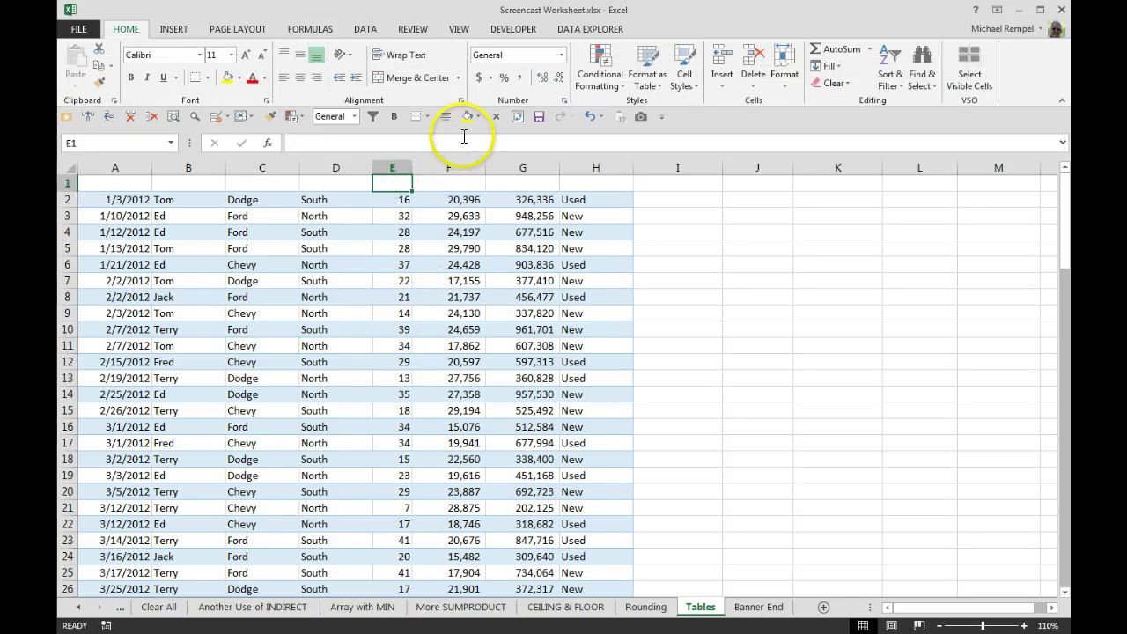
left_click(505, 247)
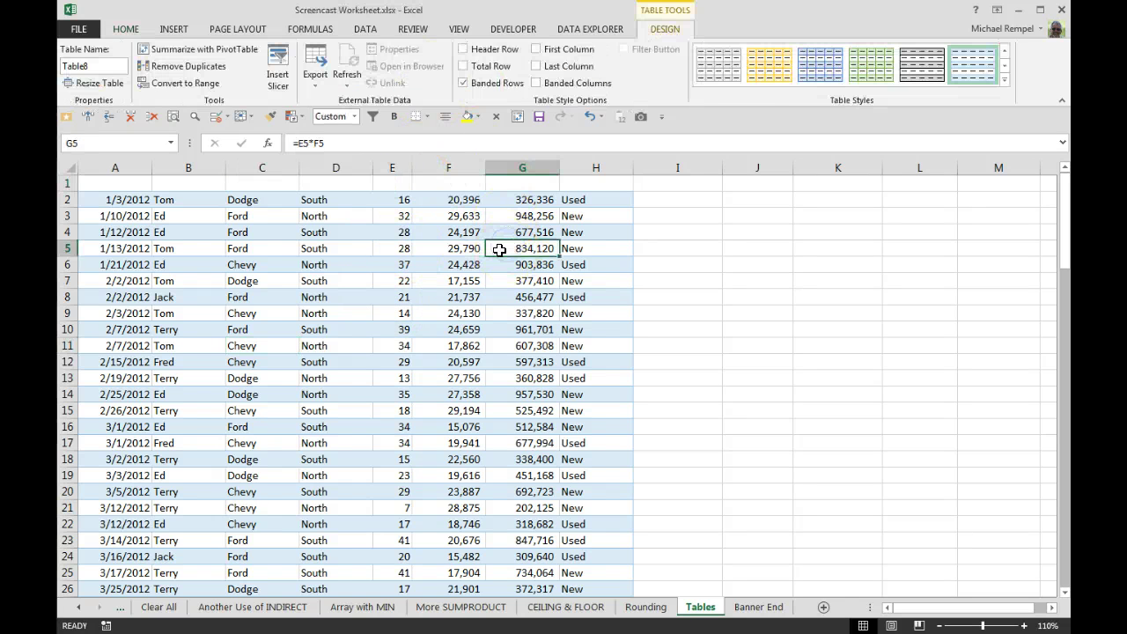
left_click(461, 51)
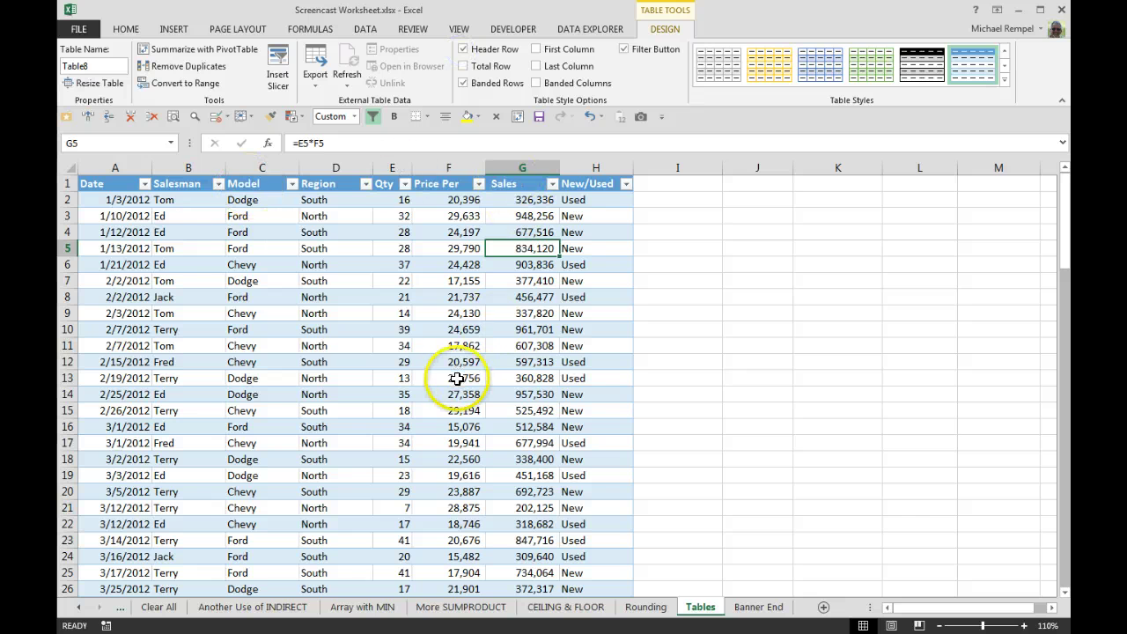
left_click(462, 83)
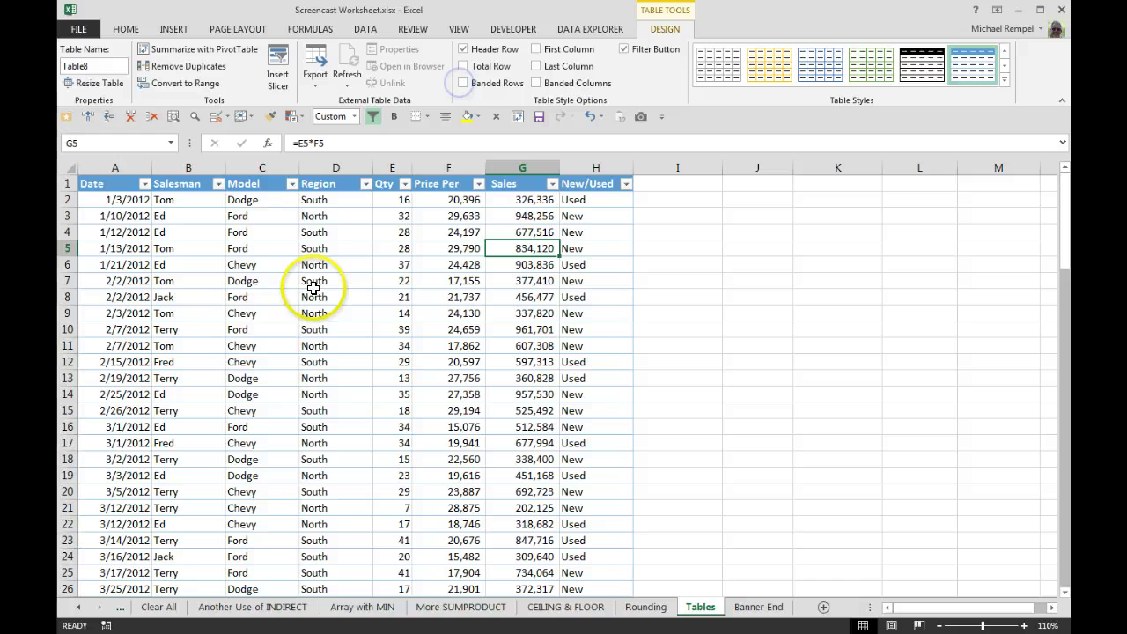
left_click(536, 83)
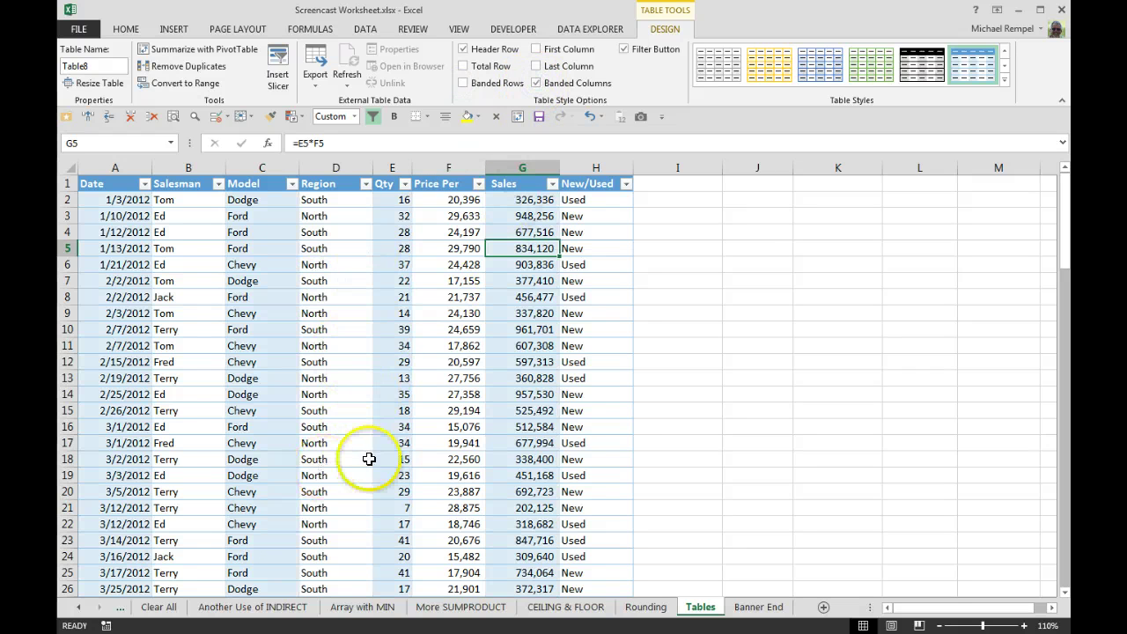
left_click(536, 82)
Step: Try bold first and last columns, restore banded rows, and remove the header filter buttons
left_click(536, 66)
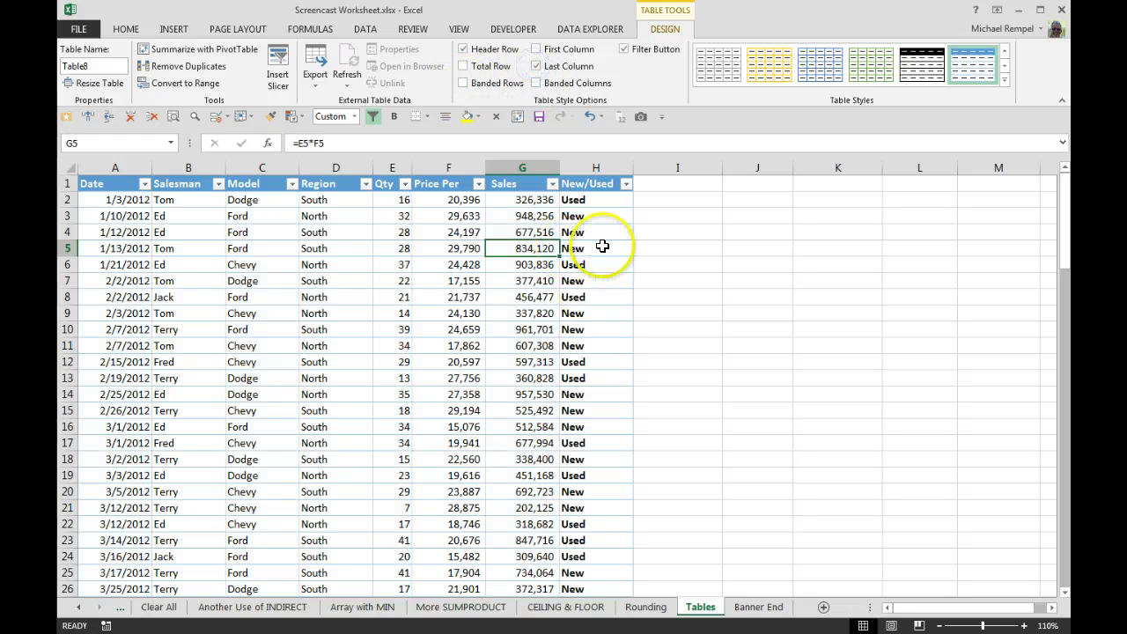
left_click(536, 66)
left_click(536, 50)
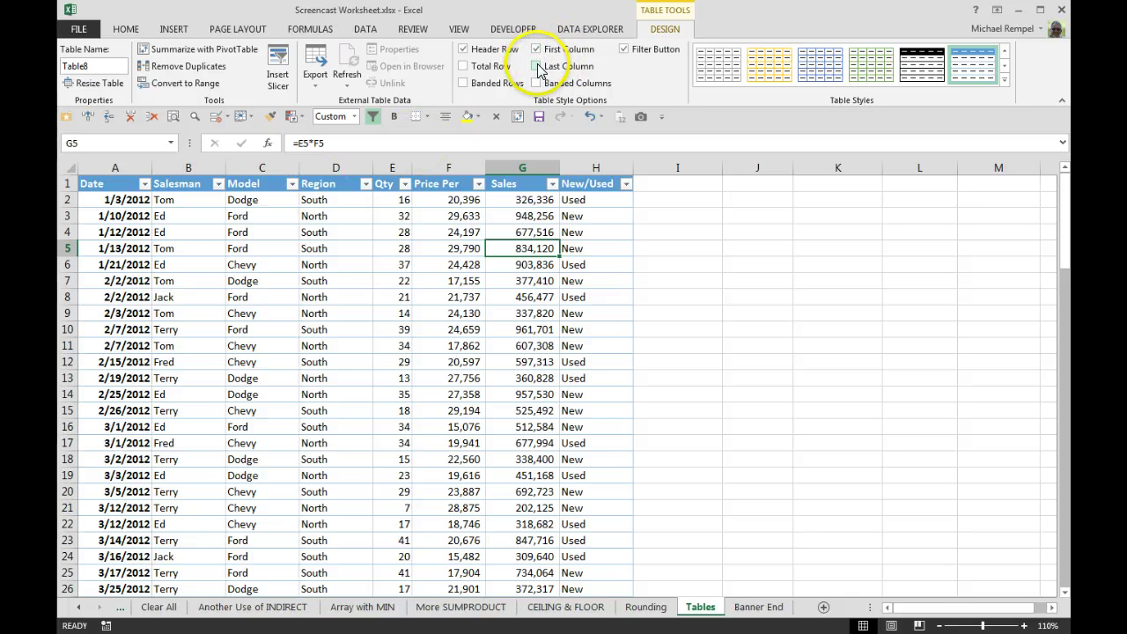
left_click(536, 50)
left_click(464, 83)
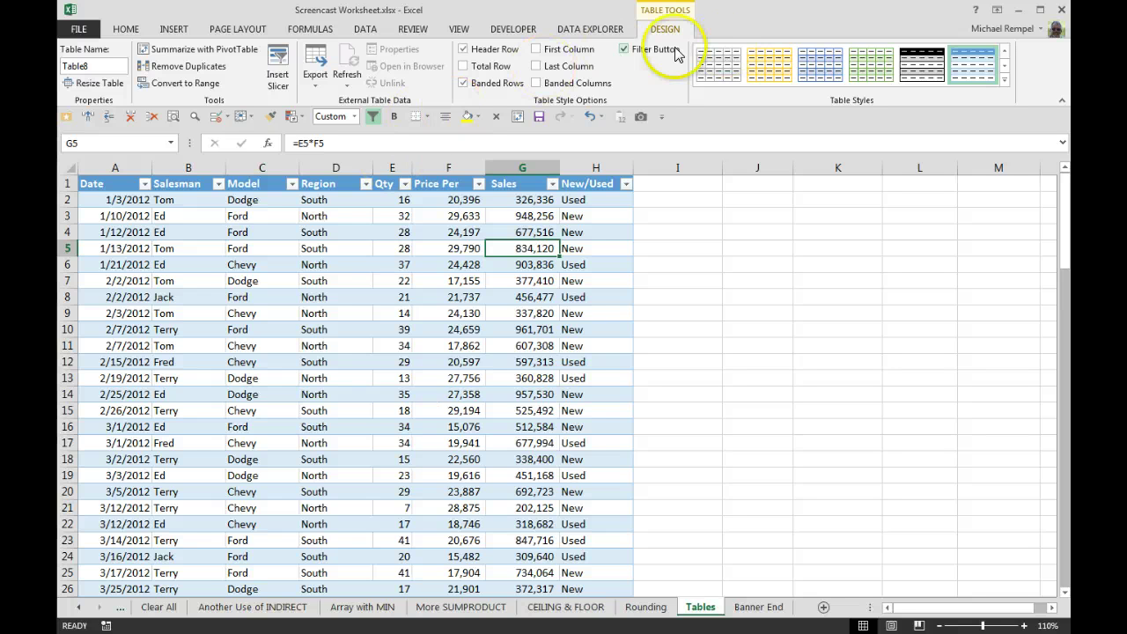
left_click(624, 50)
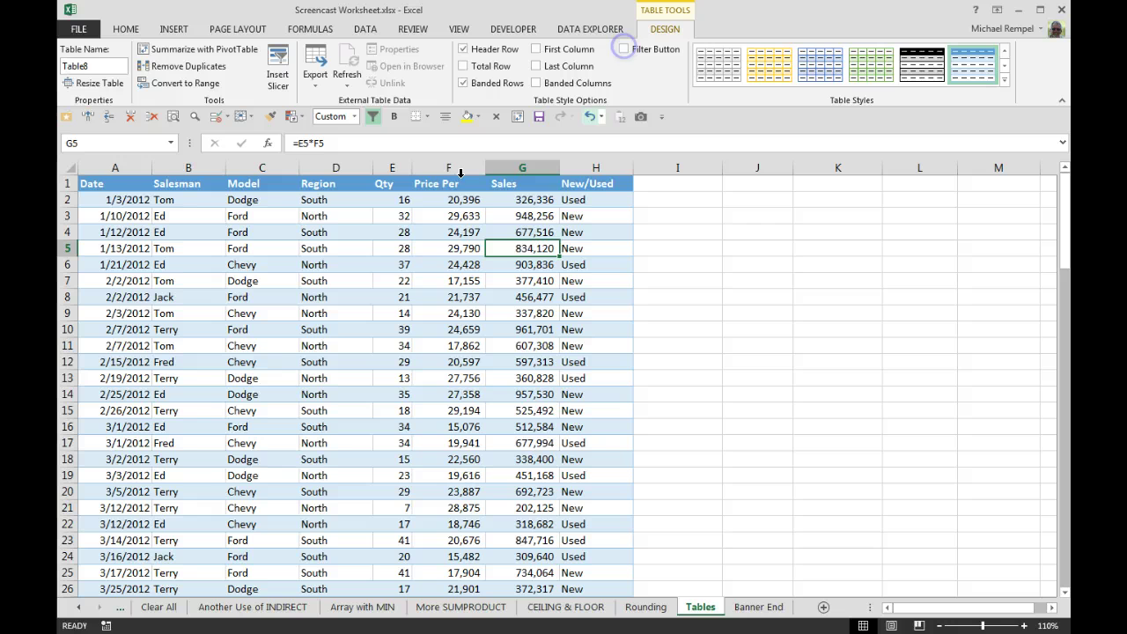
Step: Restore the header filter buttons and inspect the Region, Price Per and Date filters without filtering
left_click(624, 49)
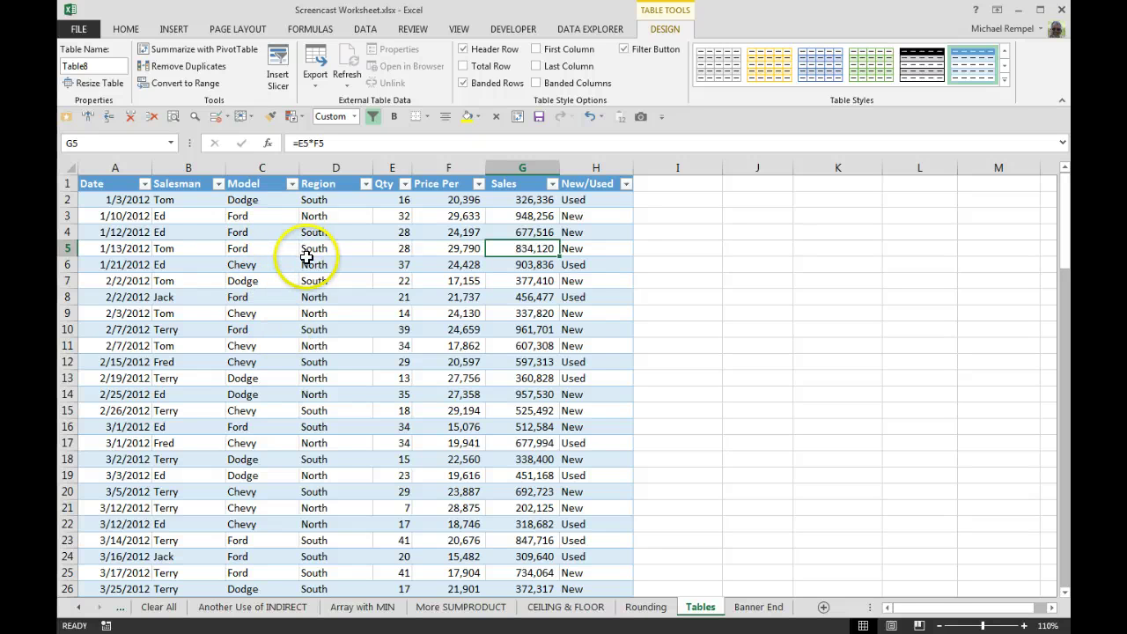
left_click(365, 184)
left_click(340, 465)
left_click(478, 186)
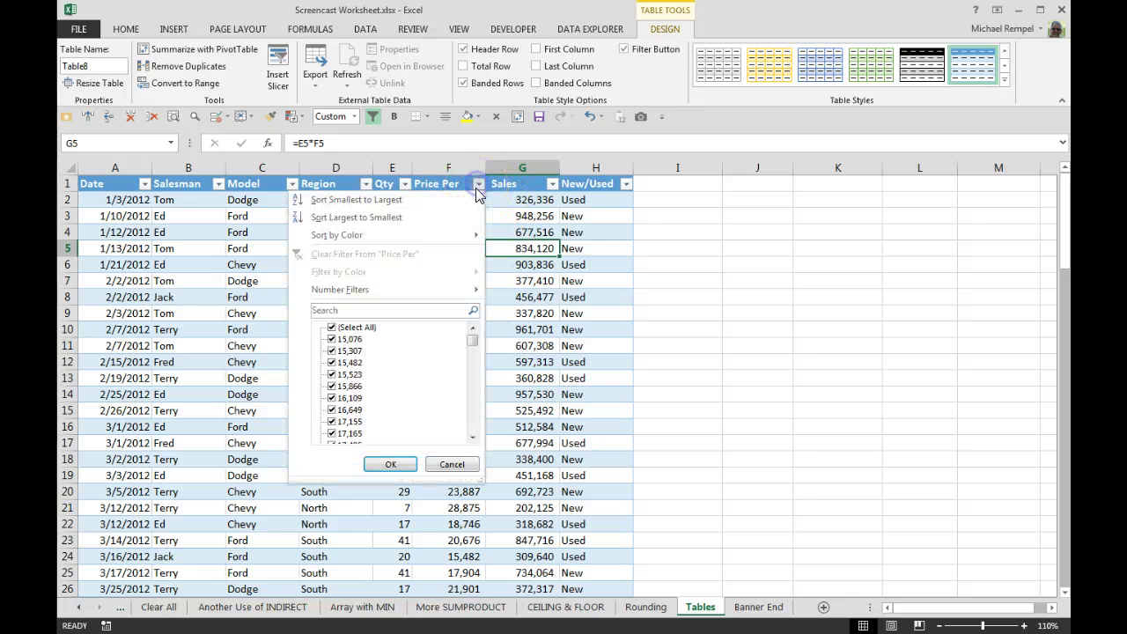
left_click(452, 464)
left_click(144, 183)
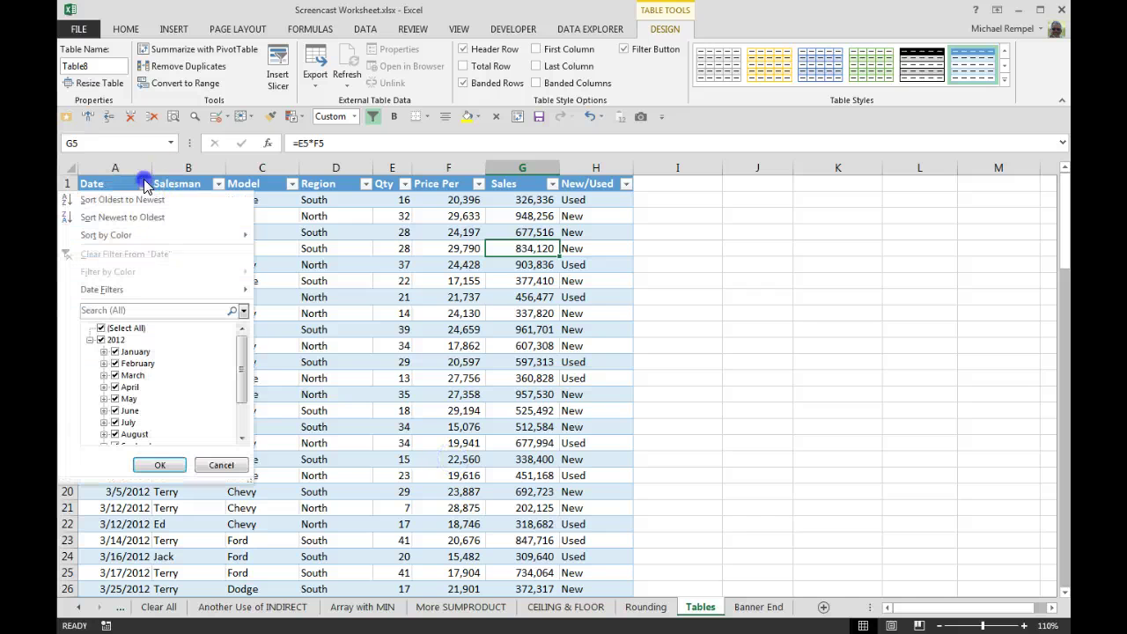
left_click(215, 469)
left_click(352, 361)
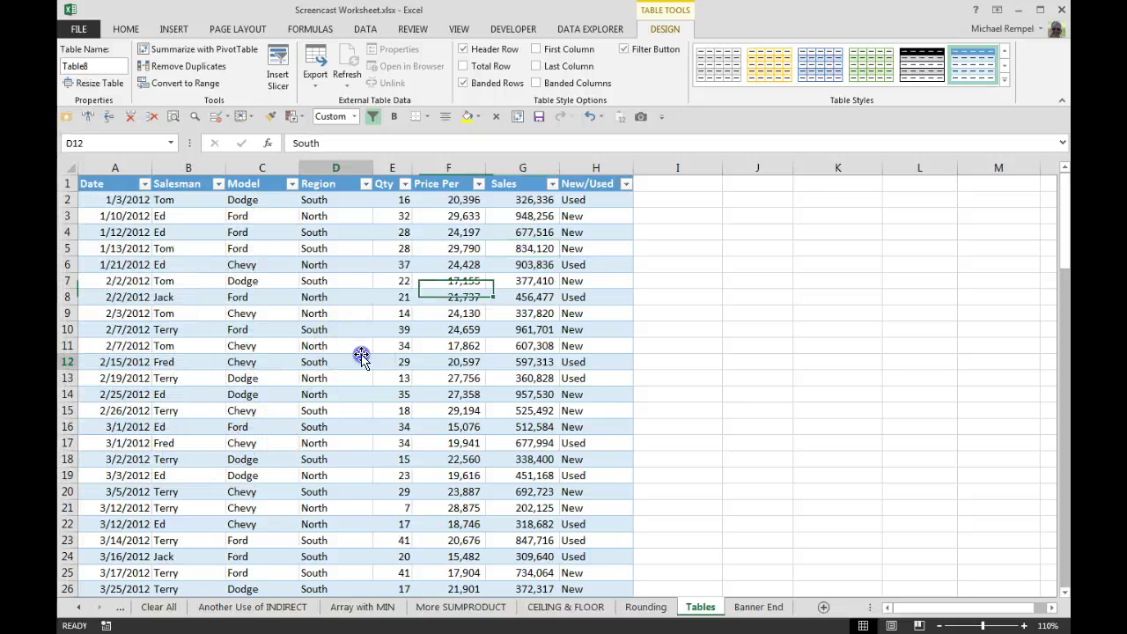
left_click(326, 421)
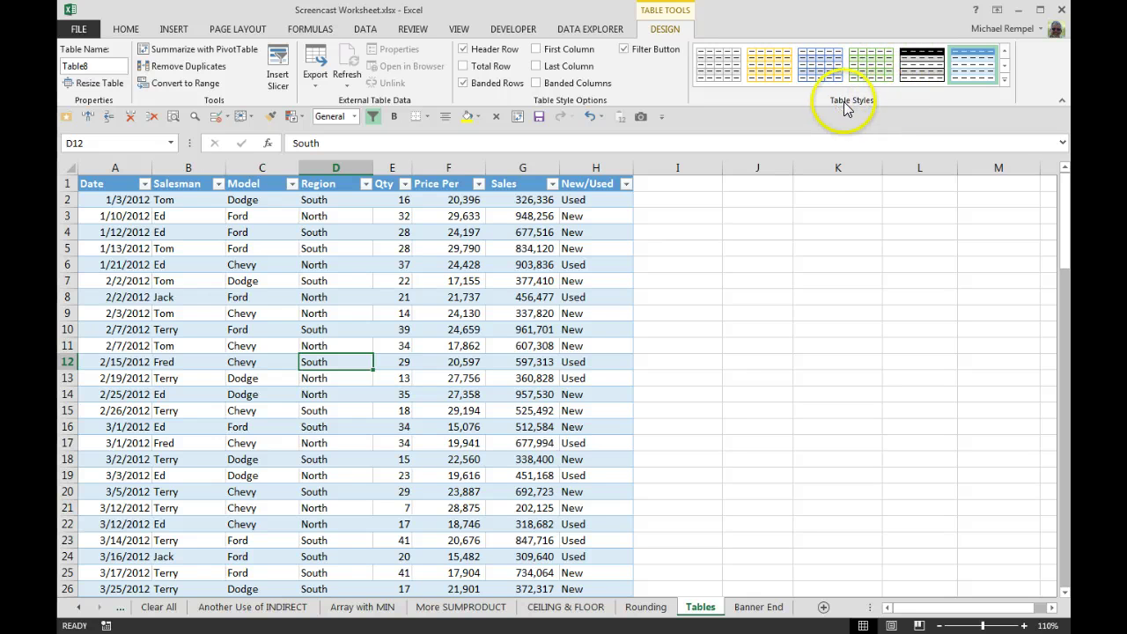
Step: Apply the orange Medium table style from the full table styles gallery
left_click(1004, 82)
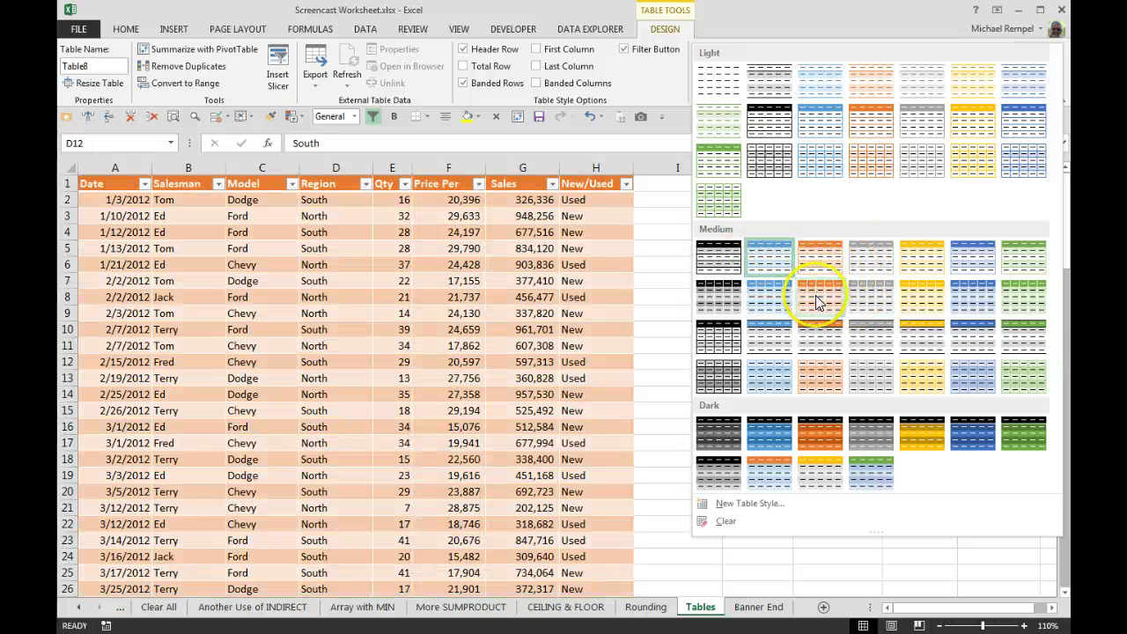
left_click(819, 261)
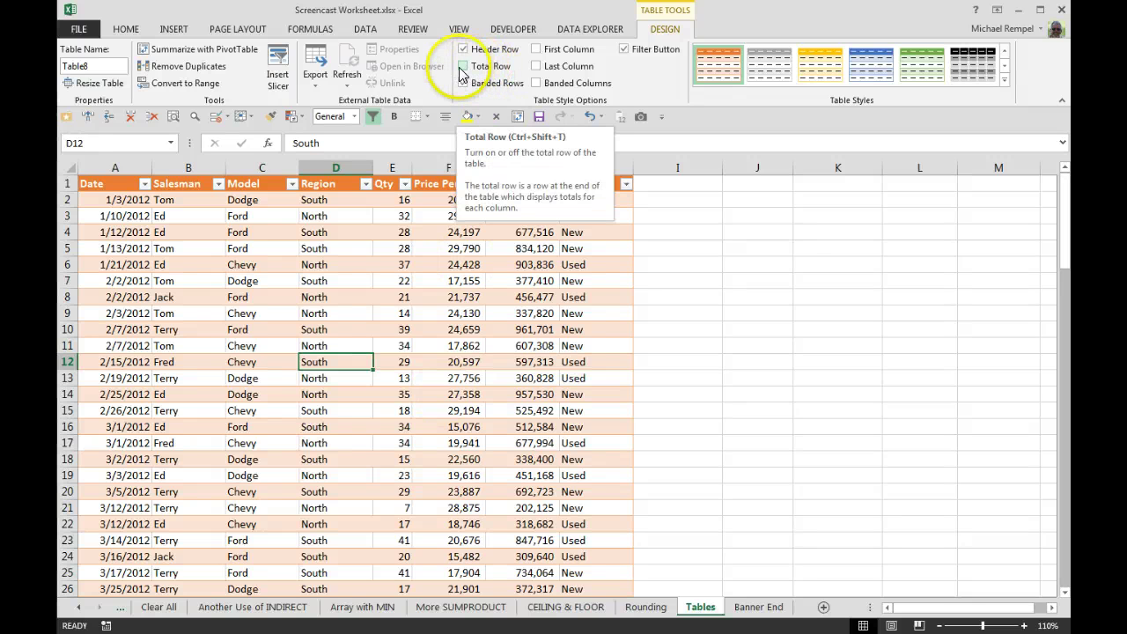
Step: Add a Total row with Count for New/Used and Average for Sales (547,109)
left_click(487, 68)
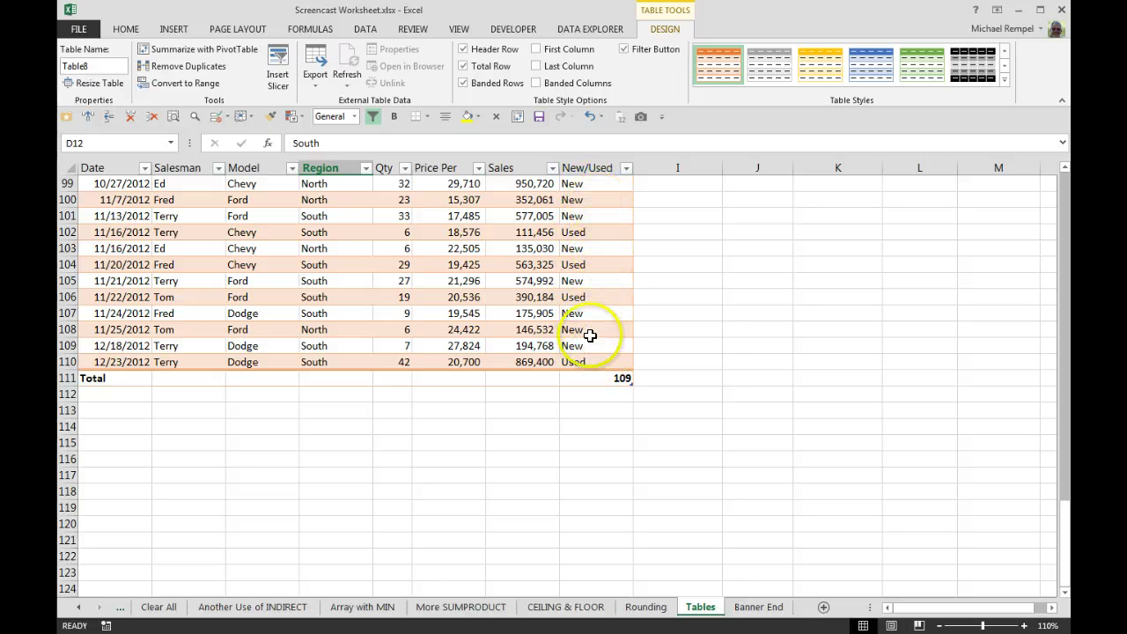
left_click(598, 380)
left_click(640, 379)
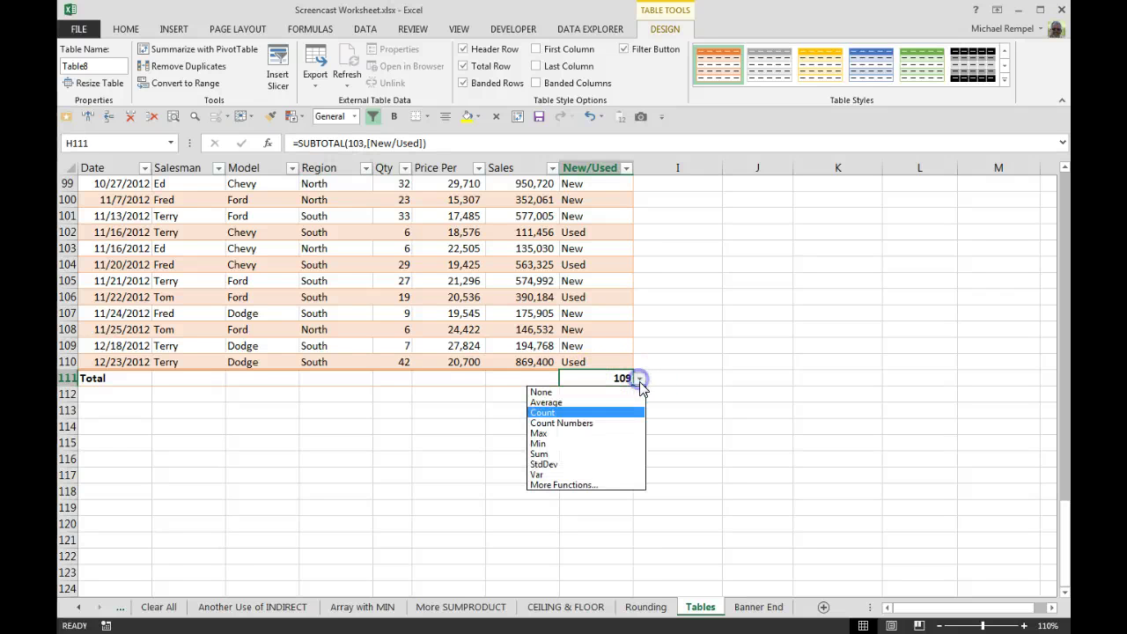
left_click(544, 413)
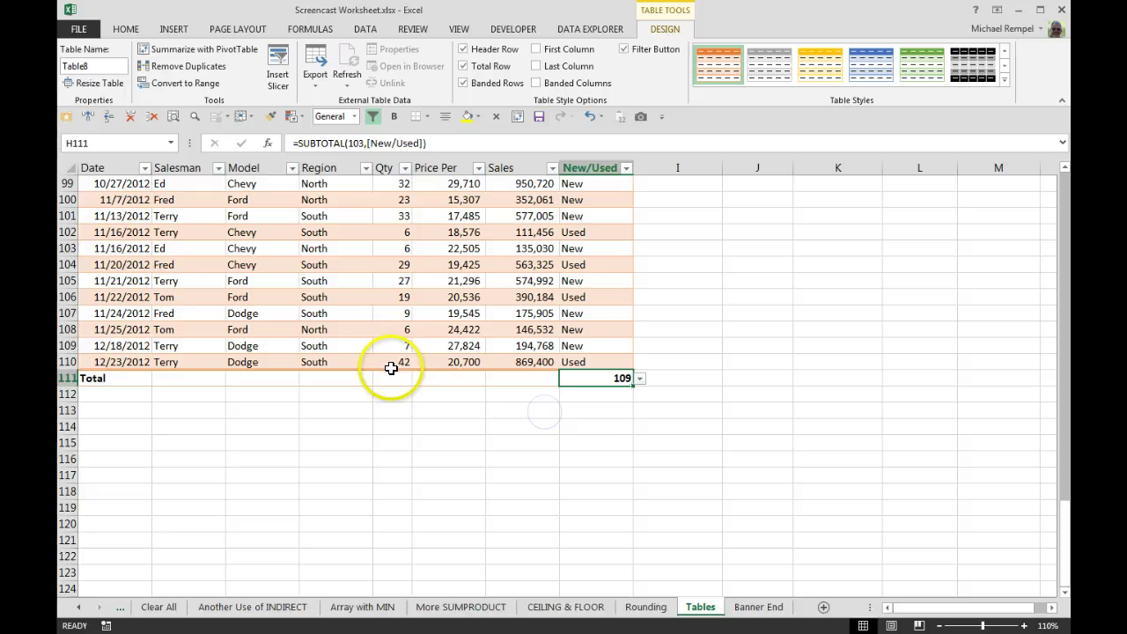
left_click(517, 376)
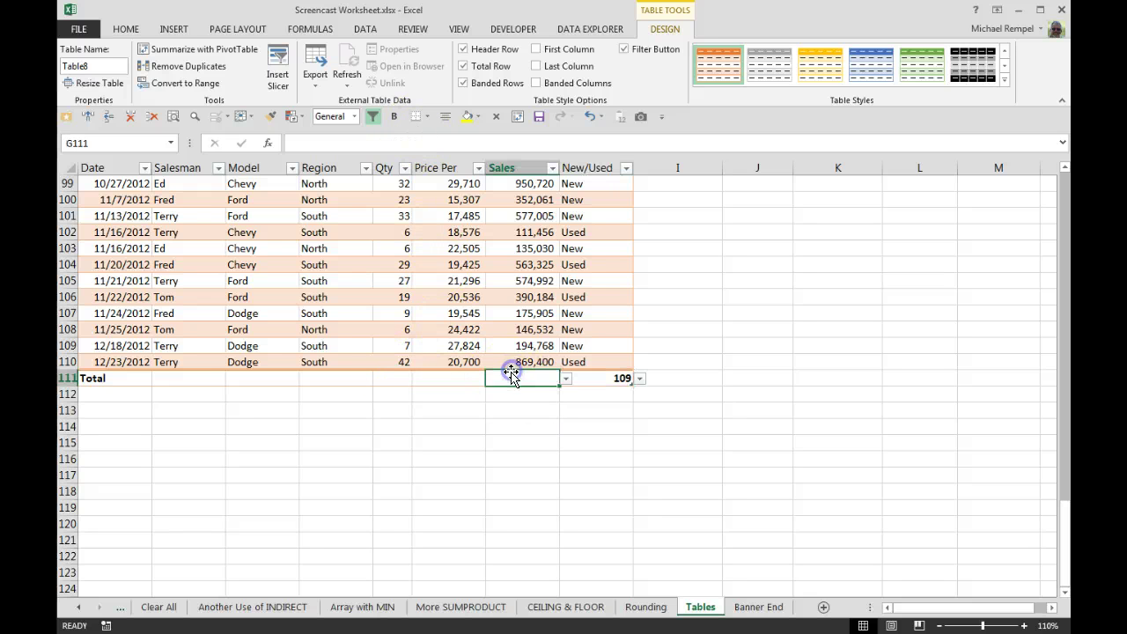
left_click(567, 380)
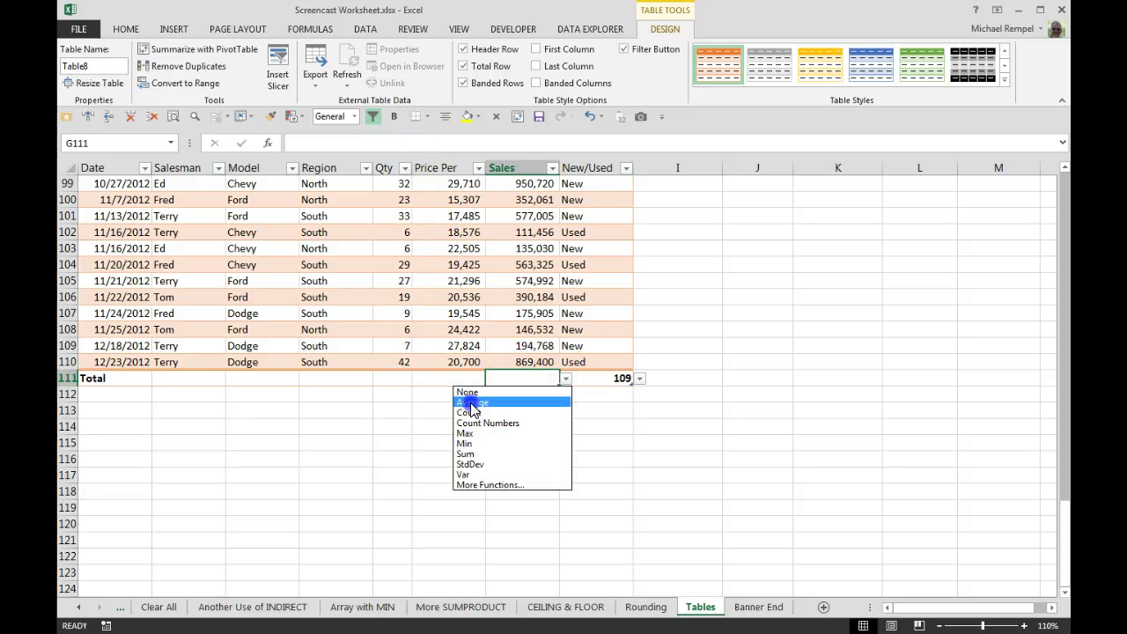
left_click(469, 403)
left_click(566, 379)
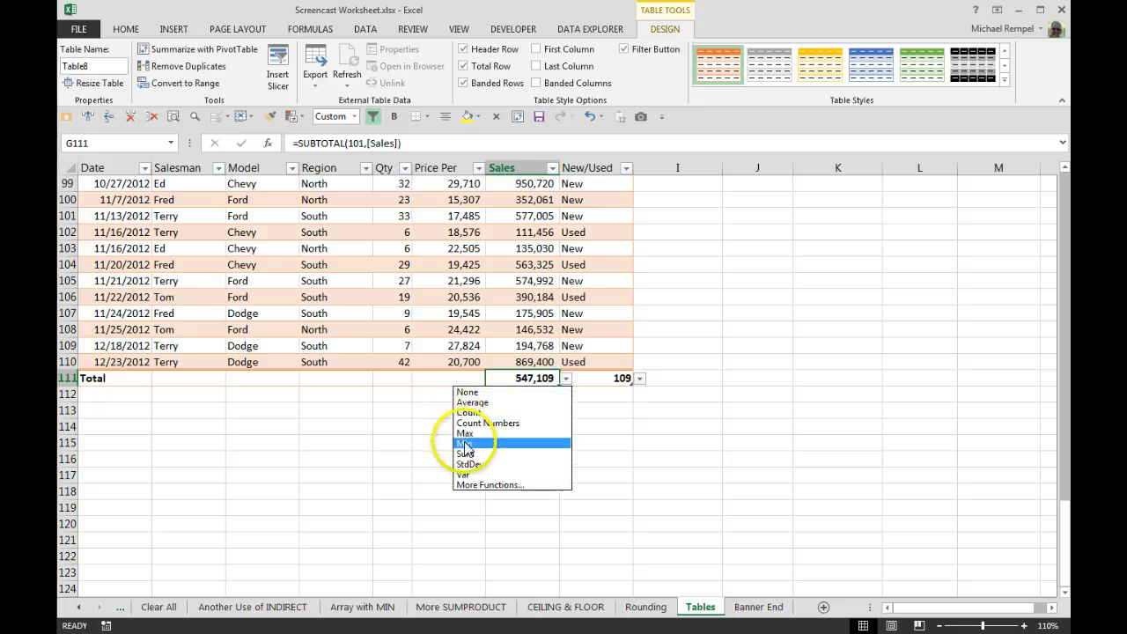
Step: Change the Sales total to Max, then to Sum (59,634,868)
left_click(464, 433)
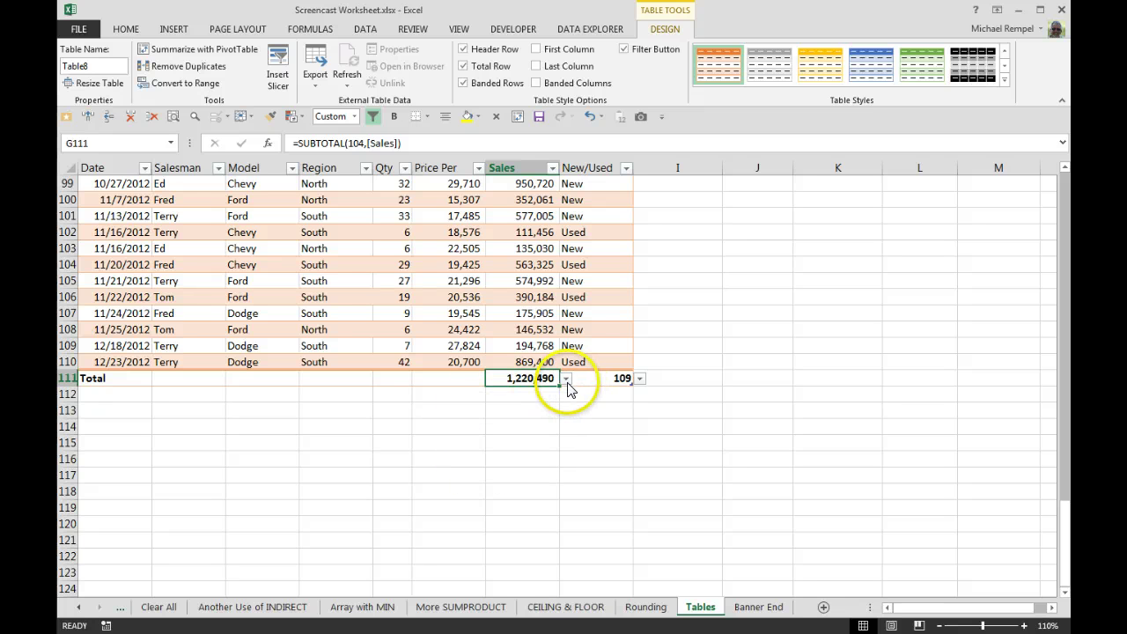
left_click(566, 379)
left_click(464, 453)
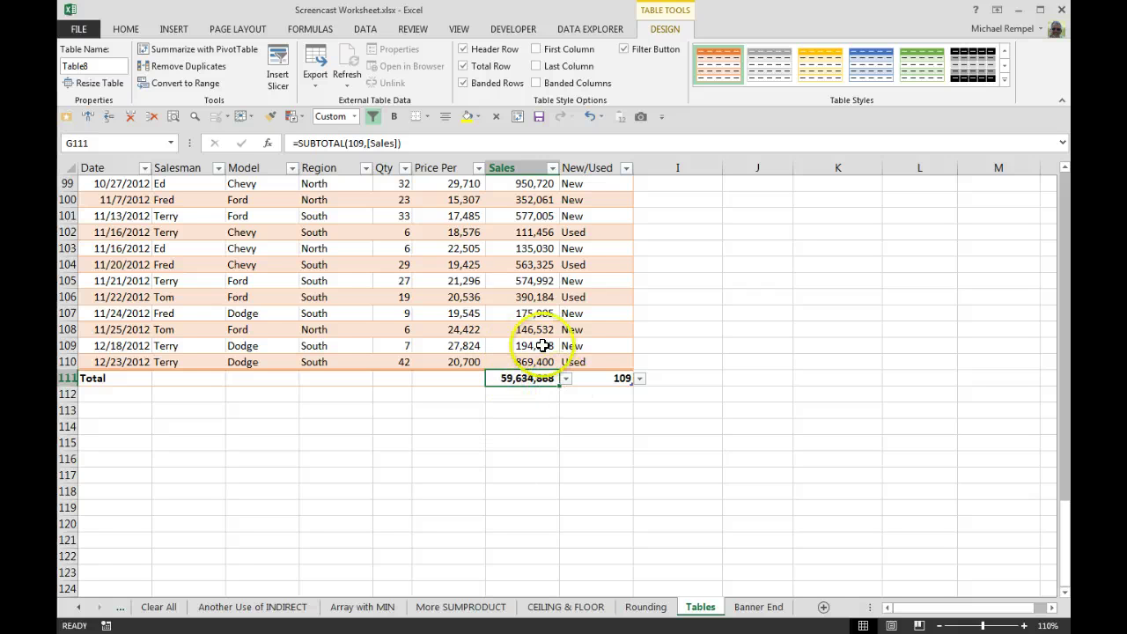
Step: Browse More Functions with category All for the Sales total, then cancel without changes
left_click(566, 378)
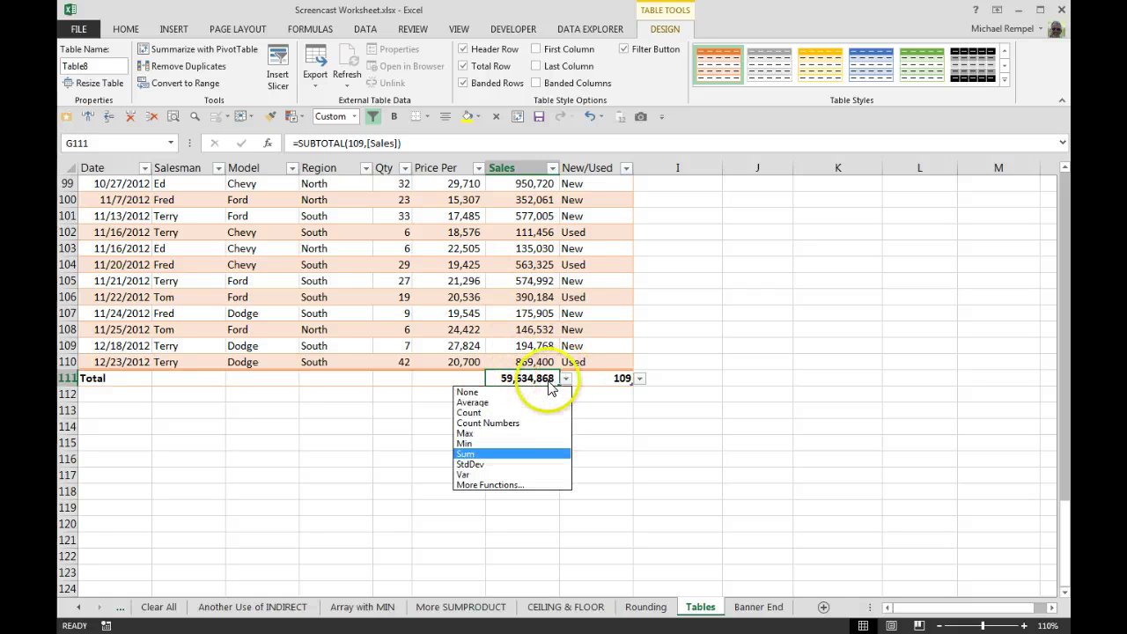
left_click(499, 489)
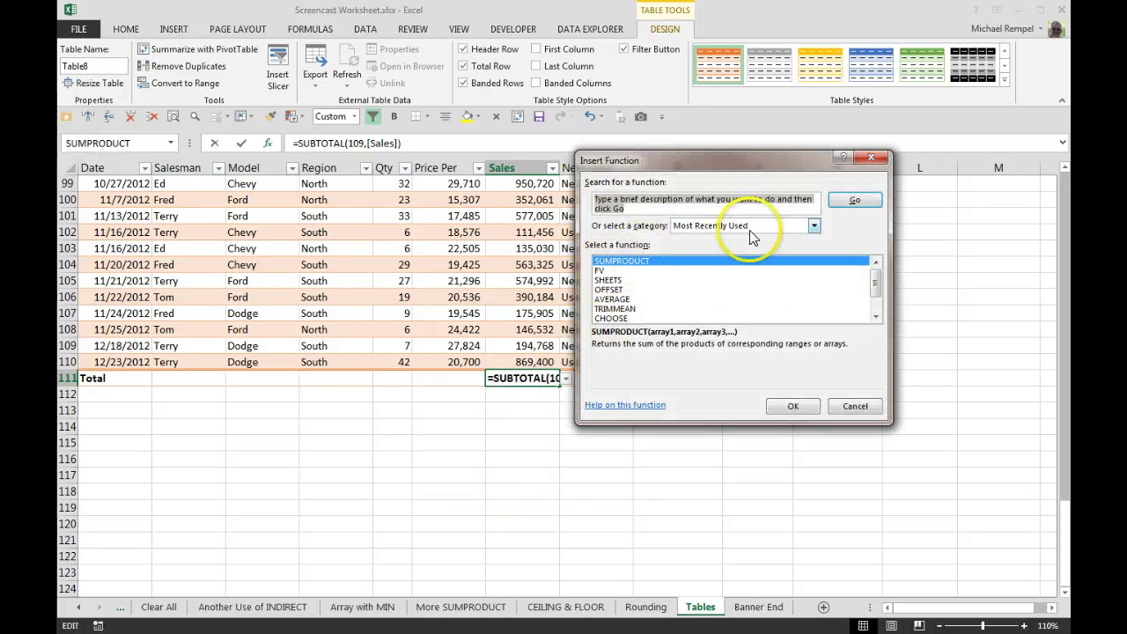
left_click(812, 228)
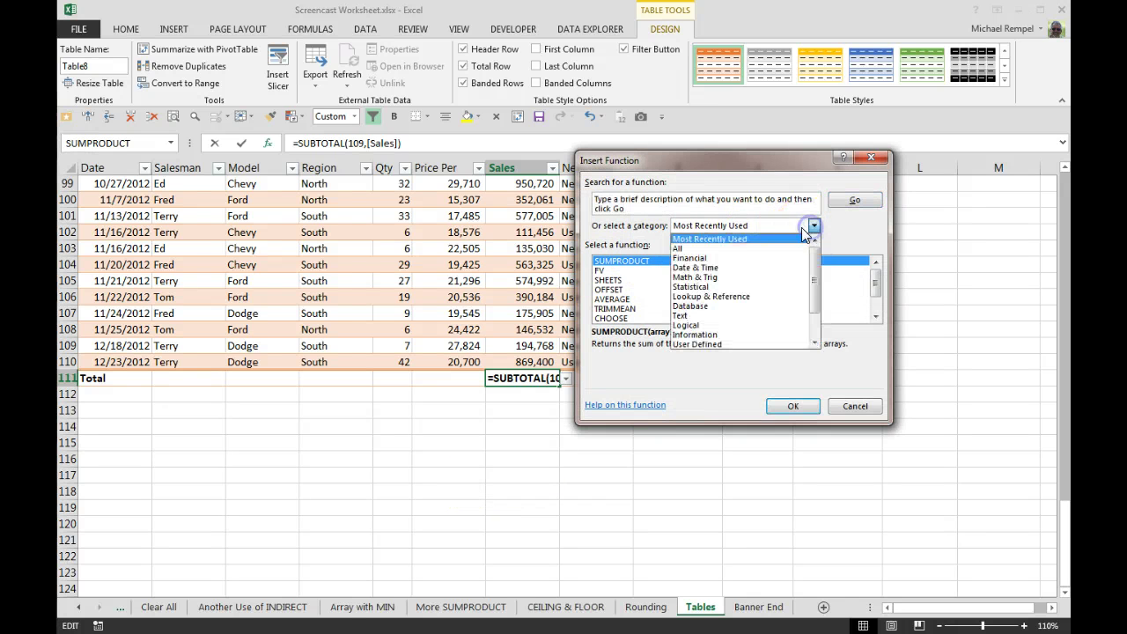
left_click(714, 252)
mouse_move(876, 278)
left_mouse_down()
mouse_move(875, 310)
mouse_move(865, 273)
left_mouse_up()
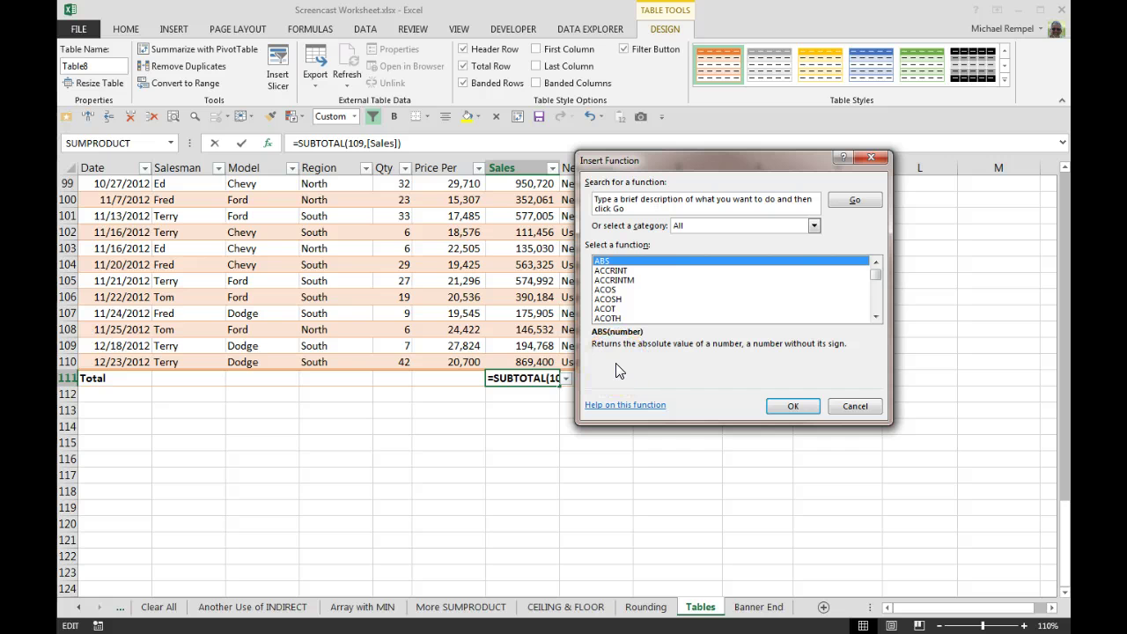
left_click(854, 406)
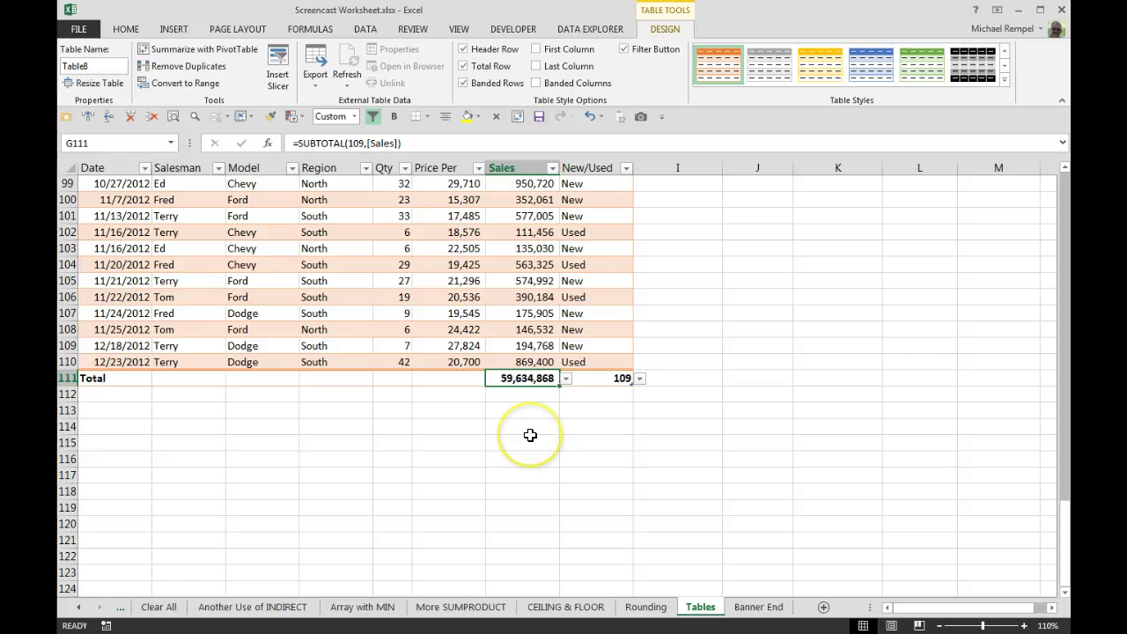
scroll(506, 423, "up", 1)
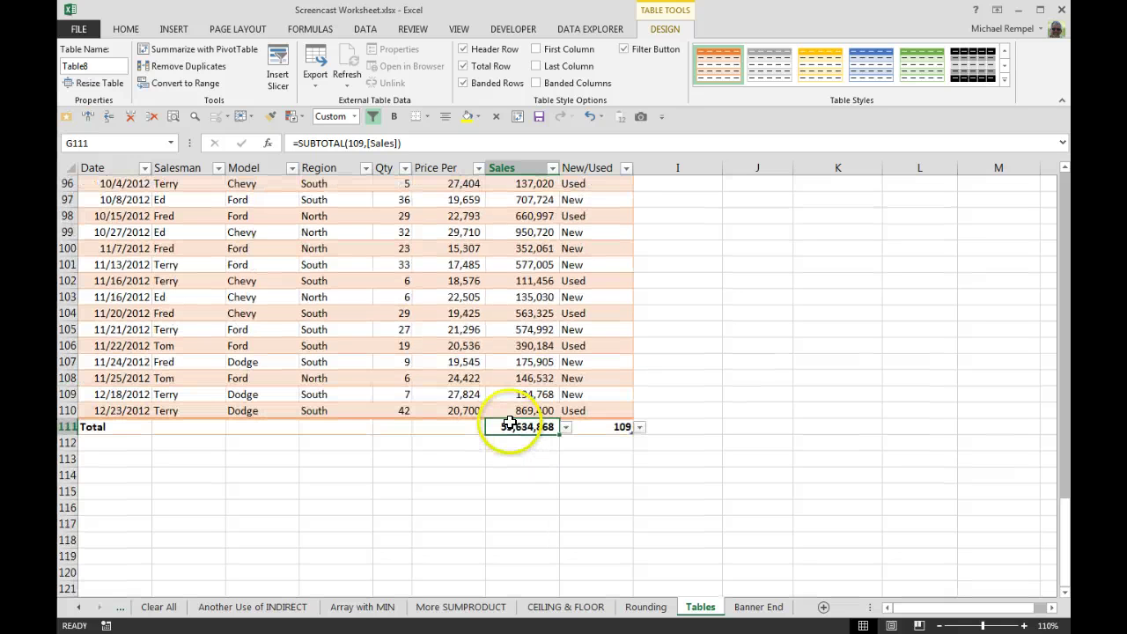
scroll(421, 462, "up", 18)
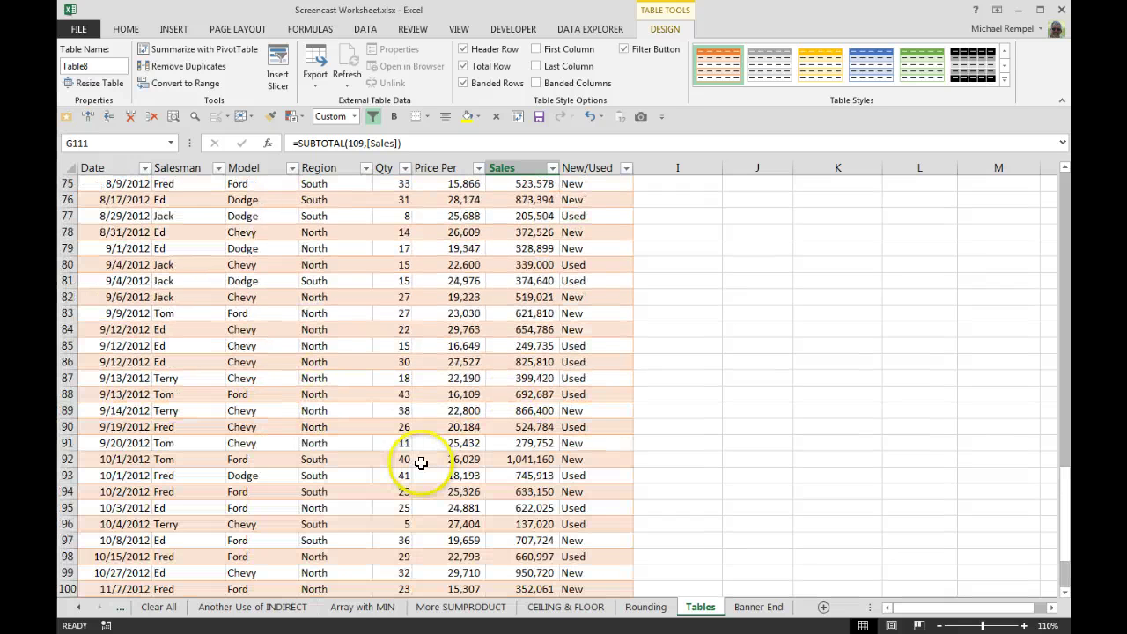
scroll(421, 463, "up", 14)
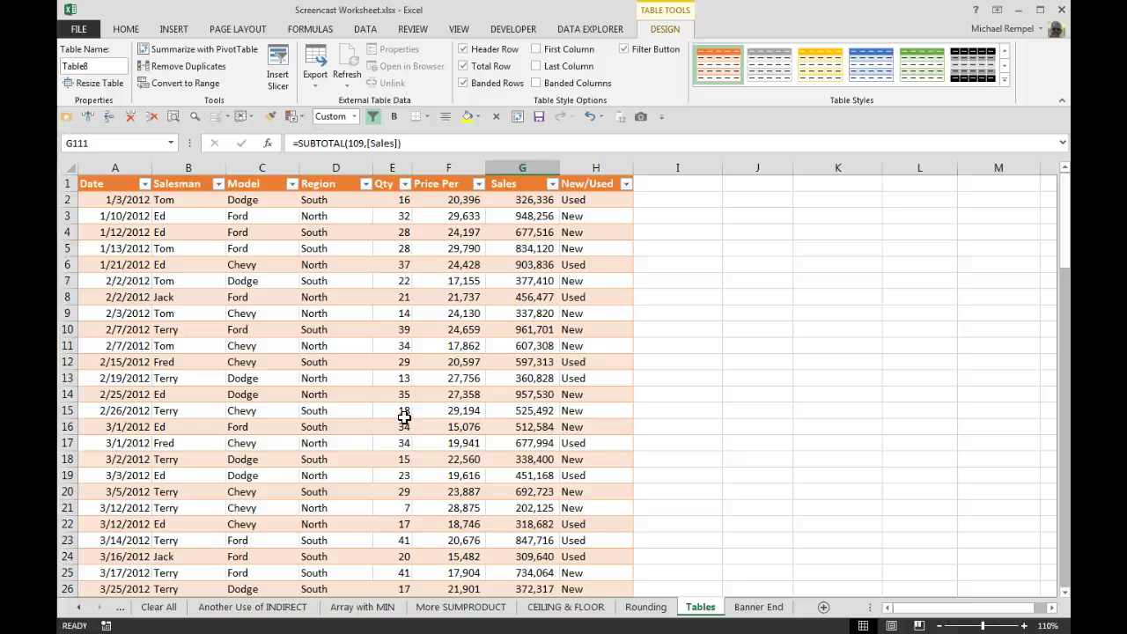
scroll(404, 416, "down", 20)
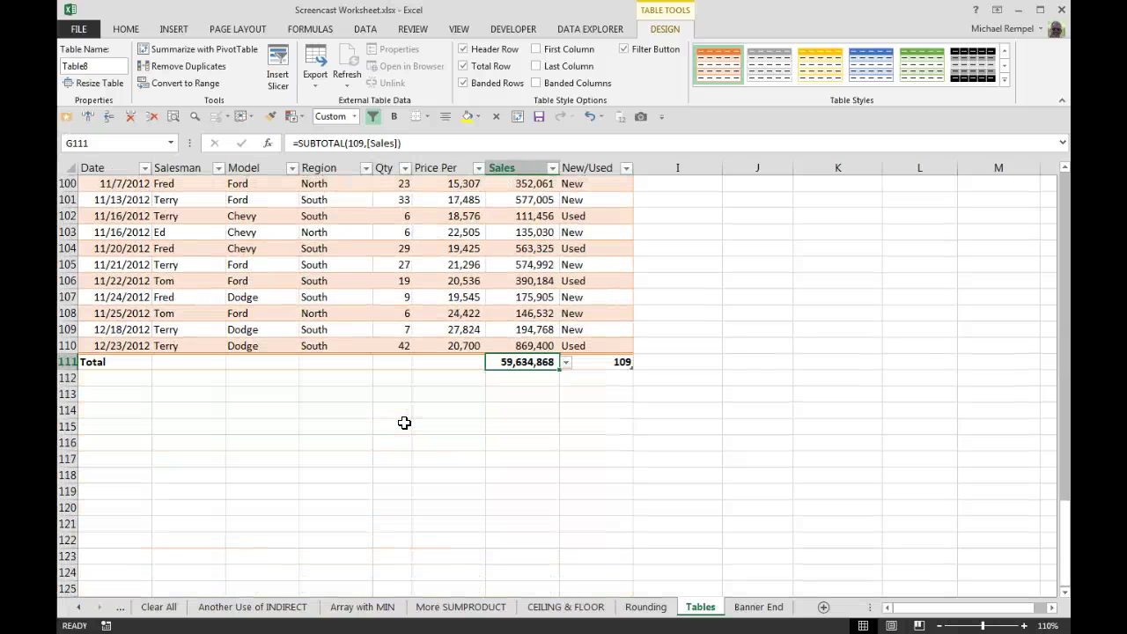
Step: Extend the table with new blank rows by tabbing past the last cell H110
left_click(596, 345)
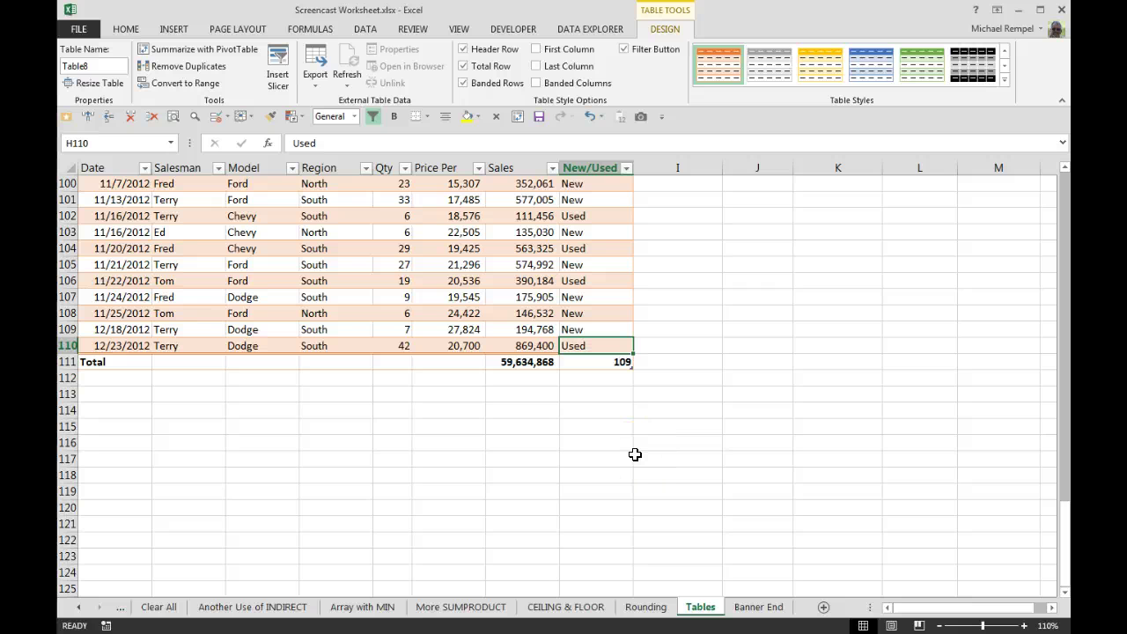
key("Tab")
key("Tab")
key("Tab")
key("Tab")
key("Tab")
key("Tab")
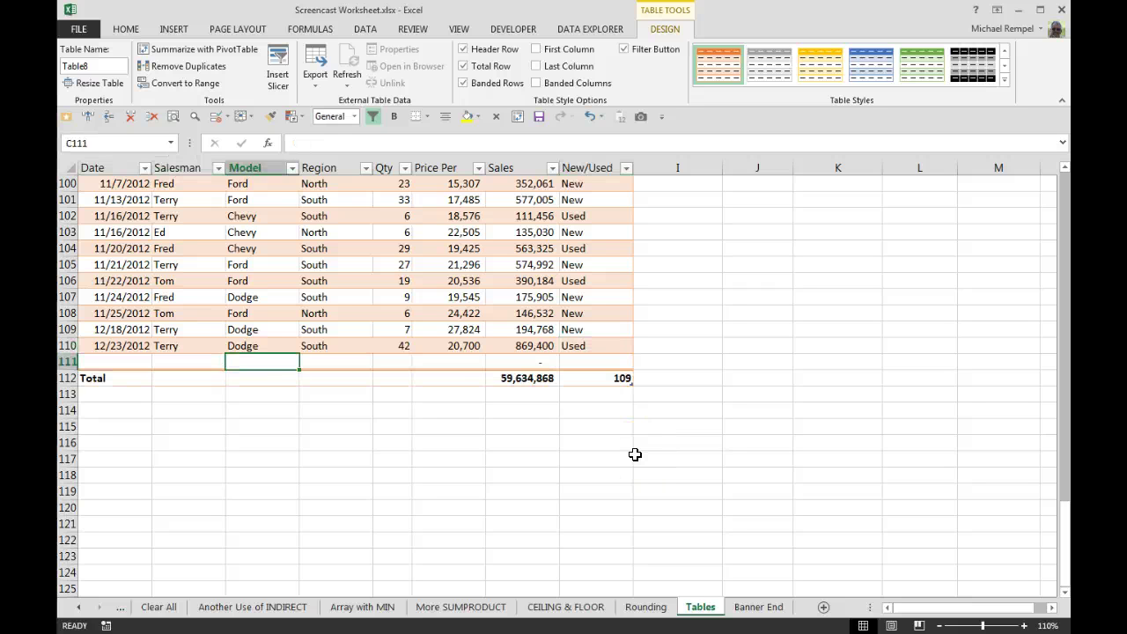
key("Tab")
key("Tab")
key("Tab")
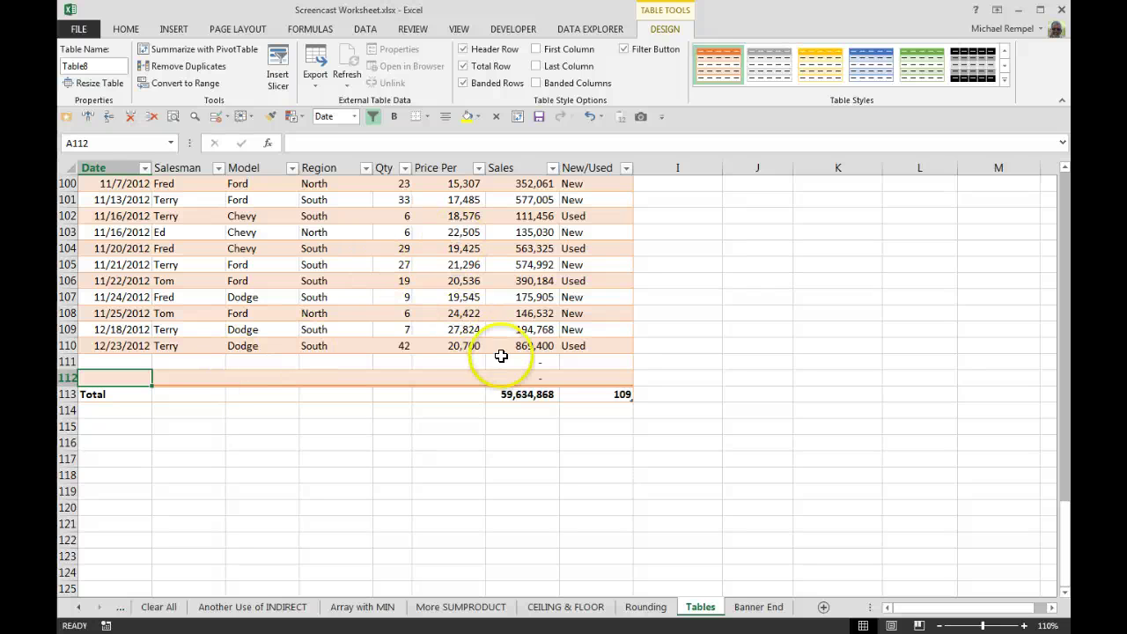
Step: Verify the Sales formula =E112*F112 carried into the new rows, matching earlier rows
left_click(523, 374)
left_click(523, 329)
left_click(523, 297)
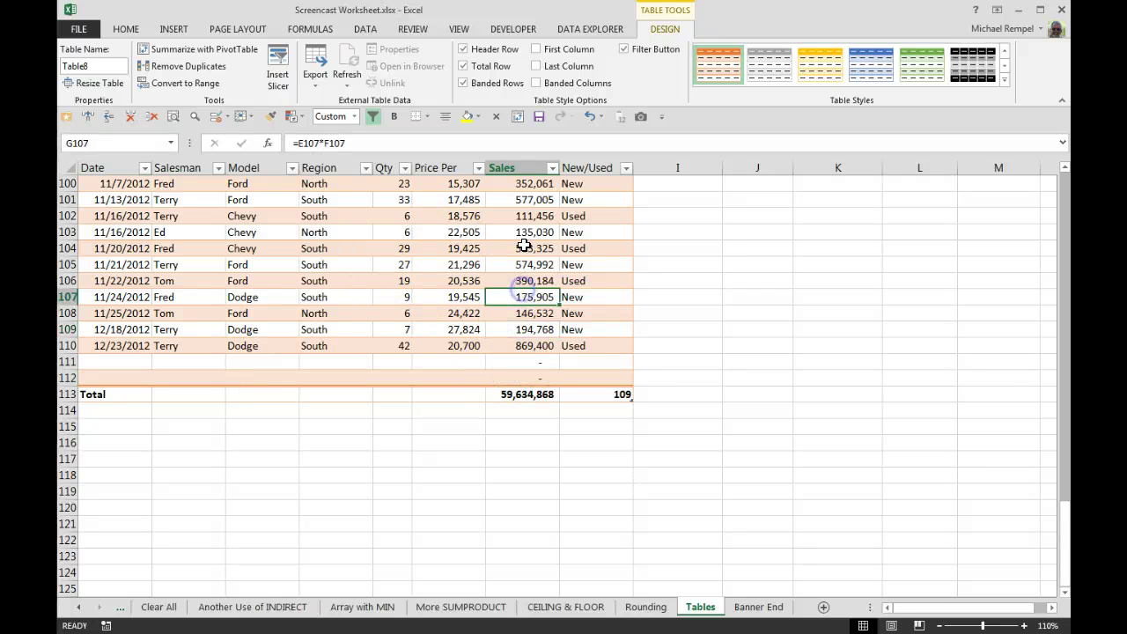
left_click(523, 248)
left_click(523, 216)
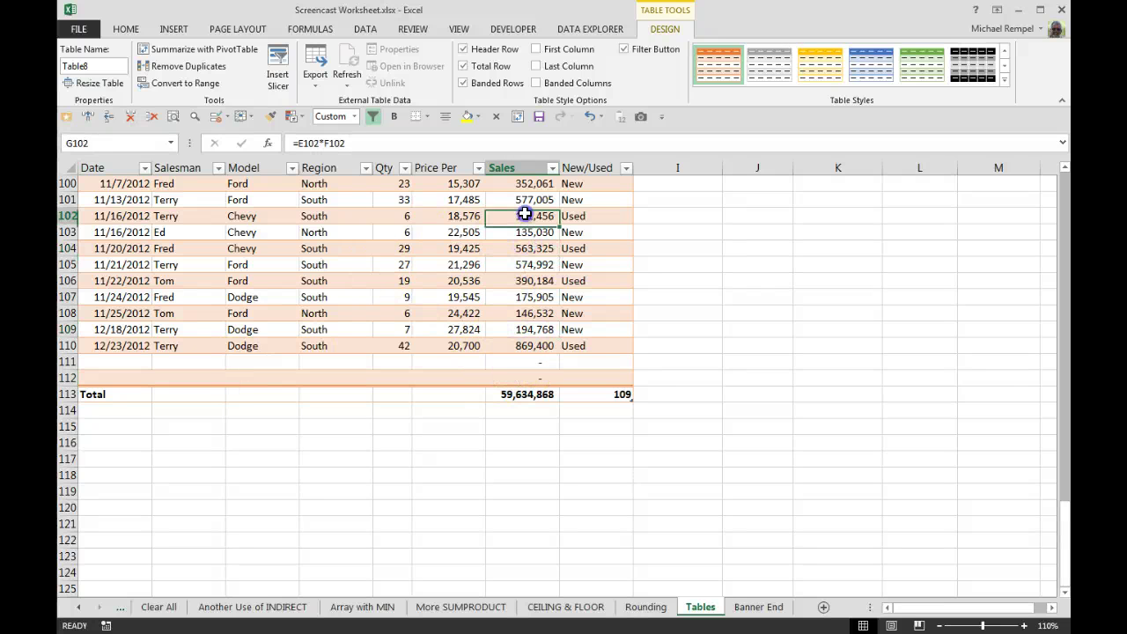
left_click(514, 377)
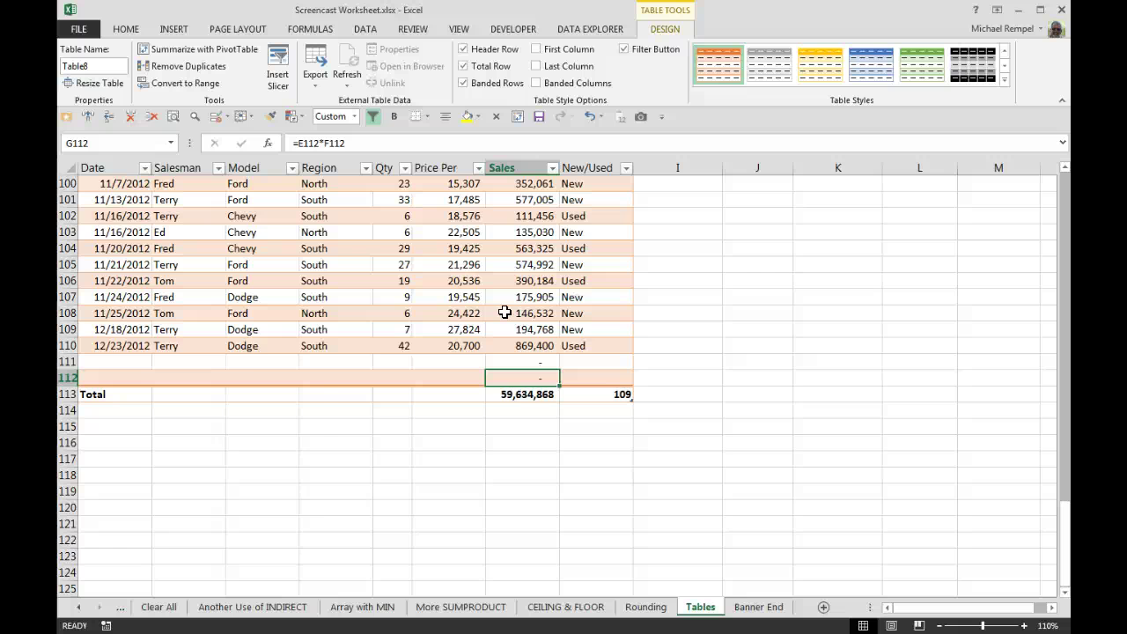
scroll(504, 312, "up", 20)
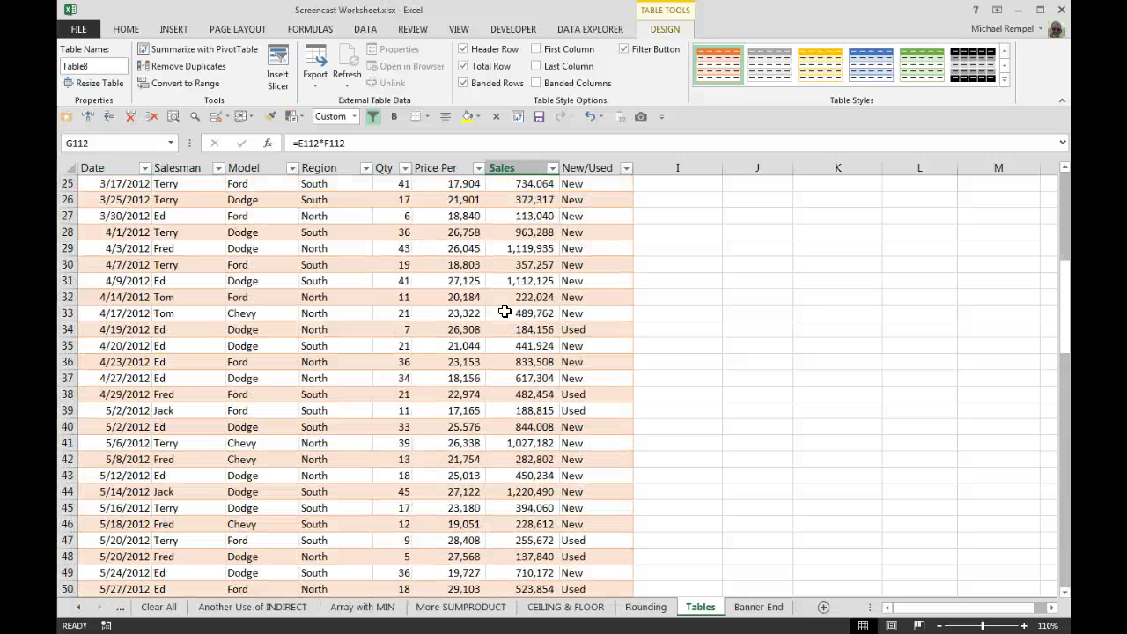
scroll(504, 312, "up", 8)
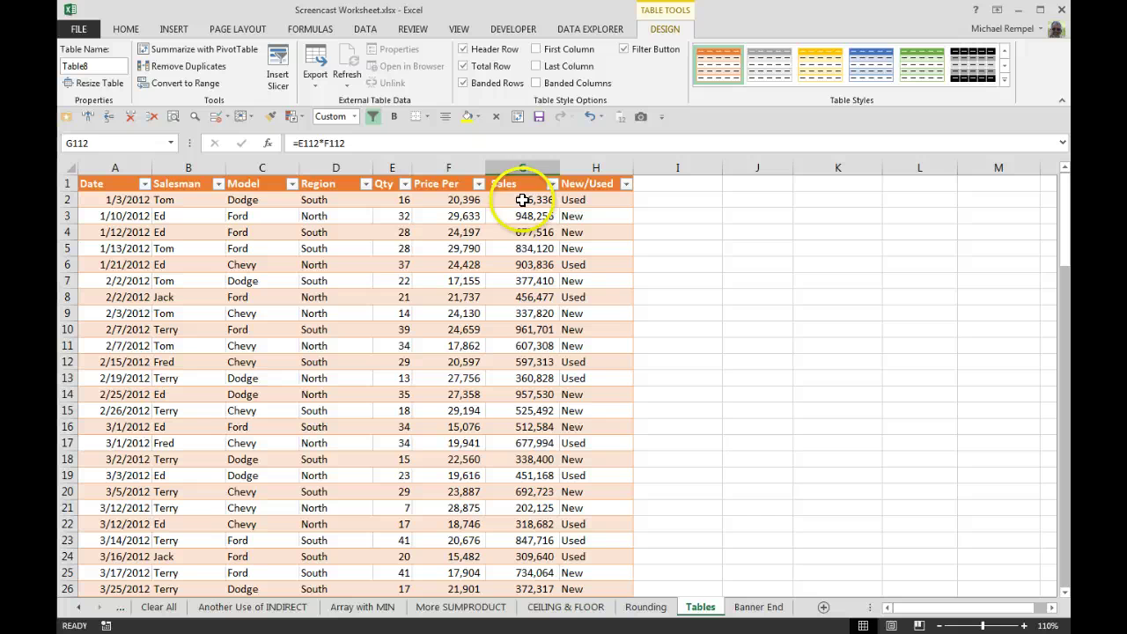
left_click(519, 199)
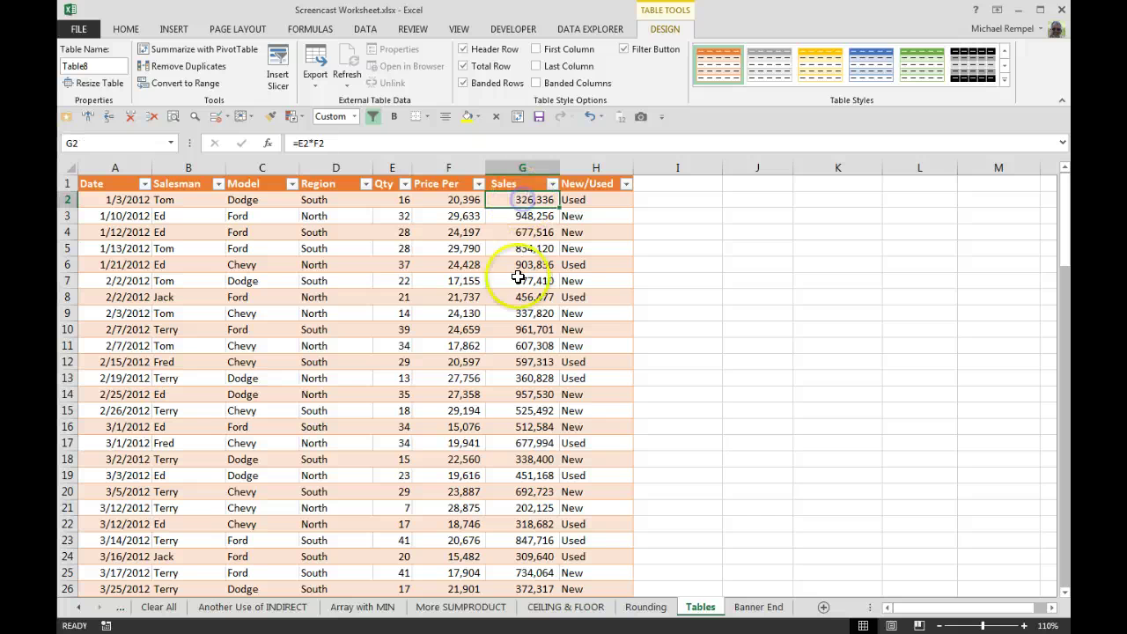
left_click(392, 200)
left_click(474, 202)
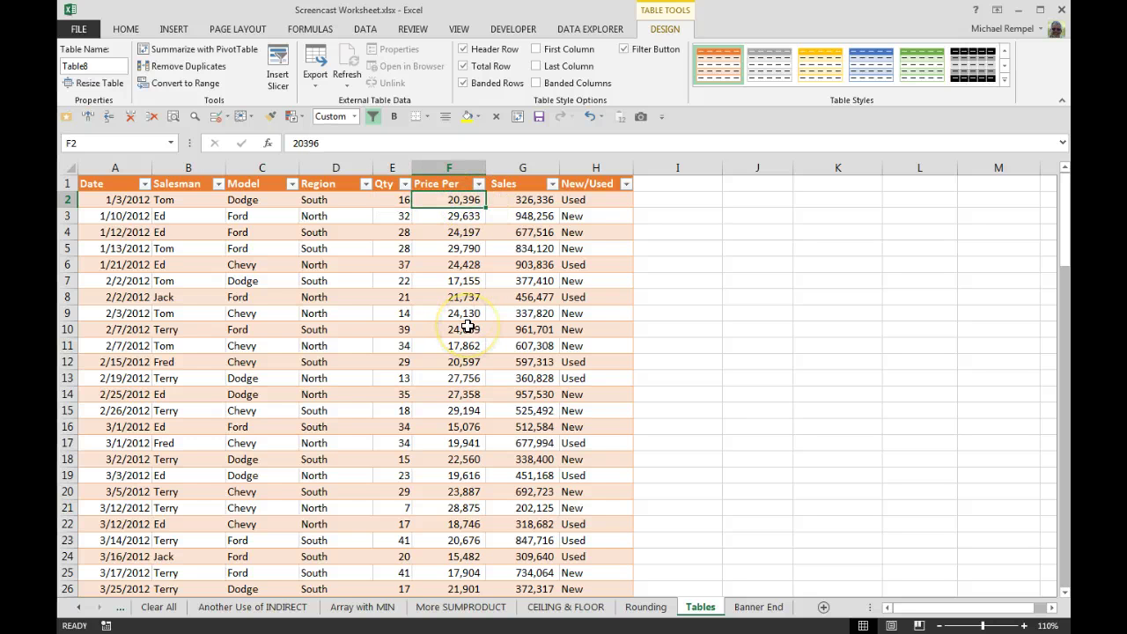
left_click(524, 202)
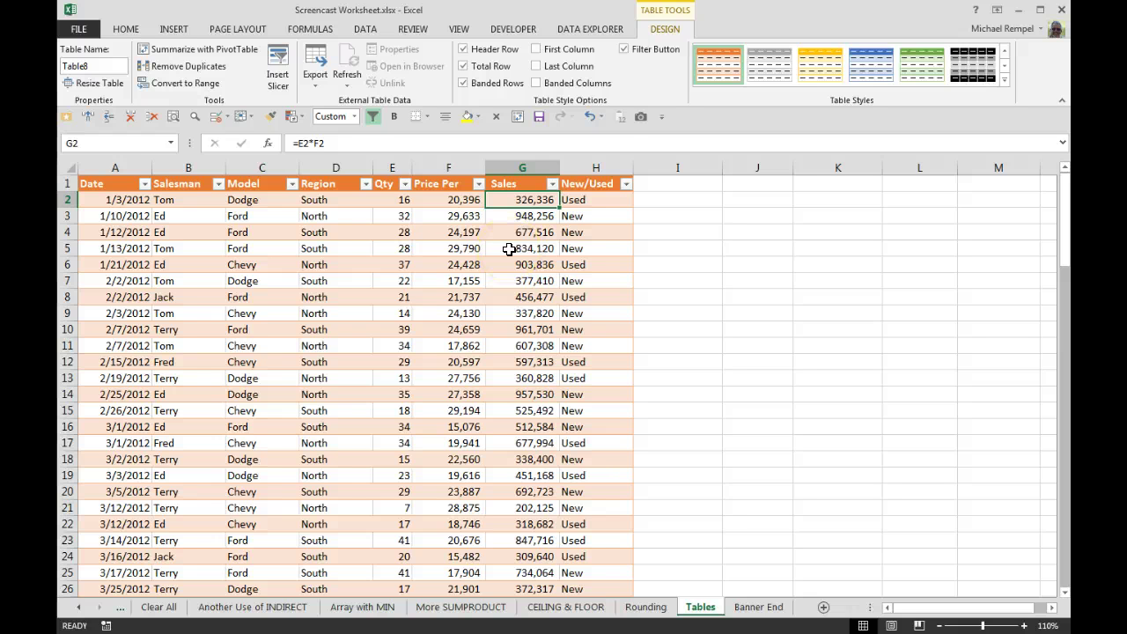
type("=f2/e2")
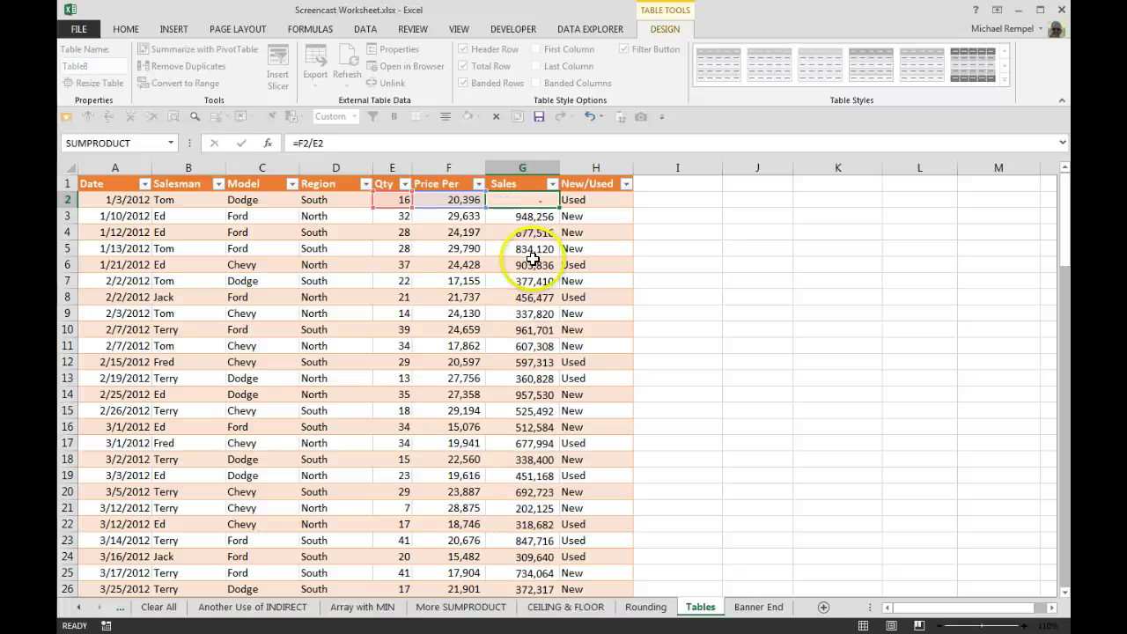
key("Return")
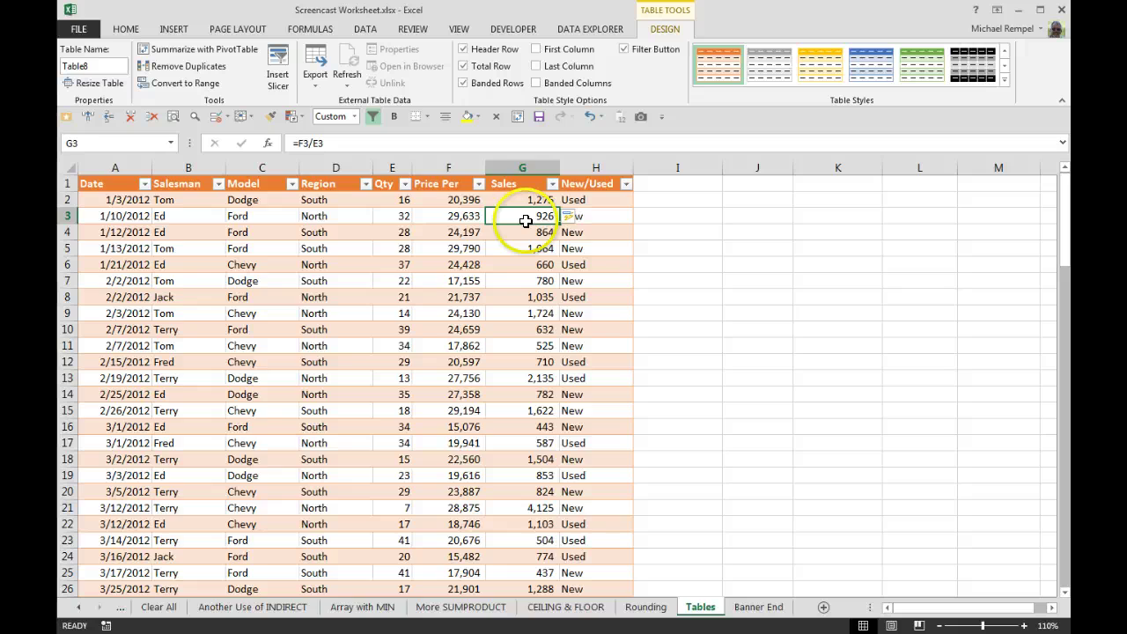
scroll(533, 290, "down", 20)
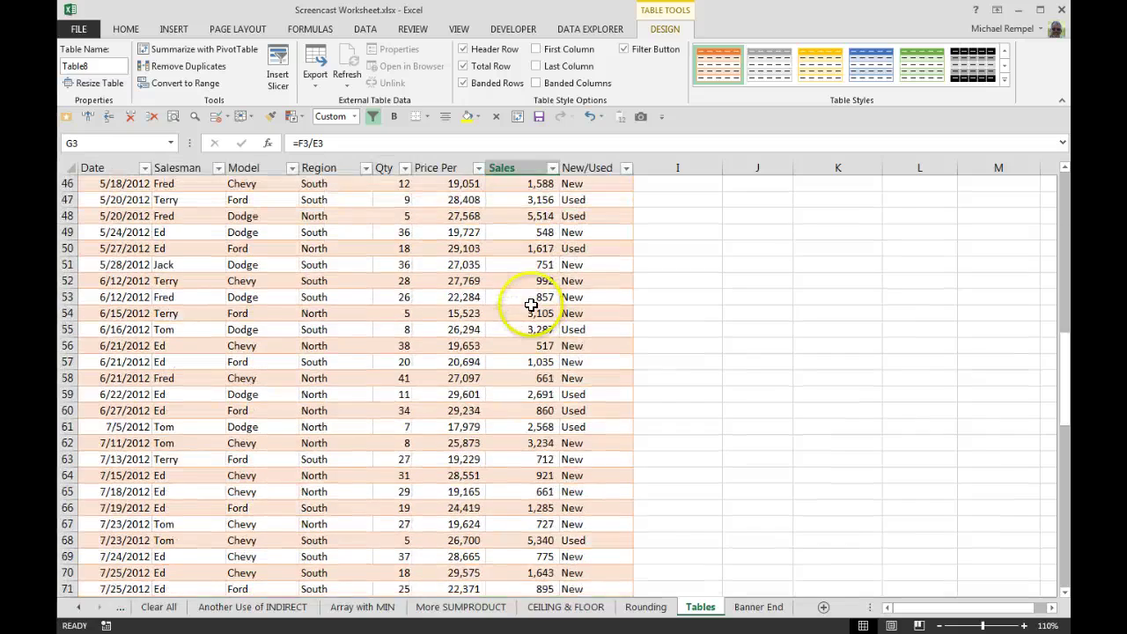
scroll(535, 314, "up", 20)
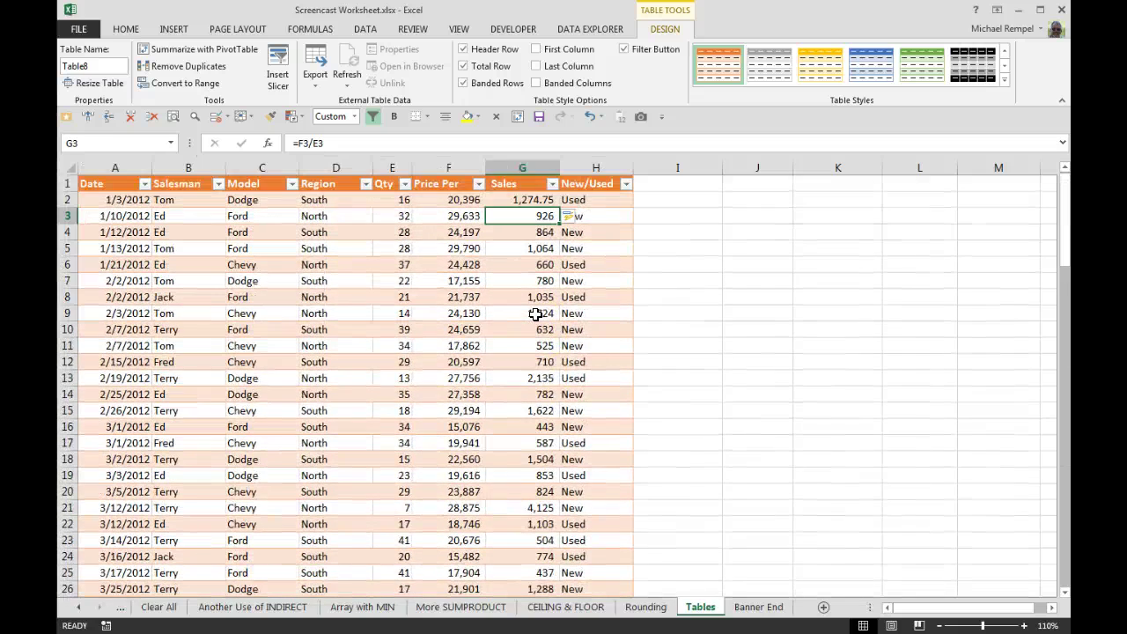
key("ctrl+z")
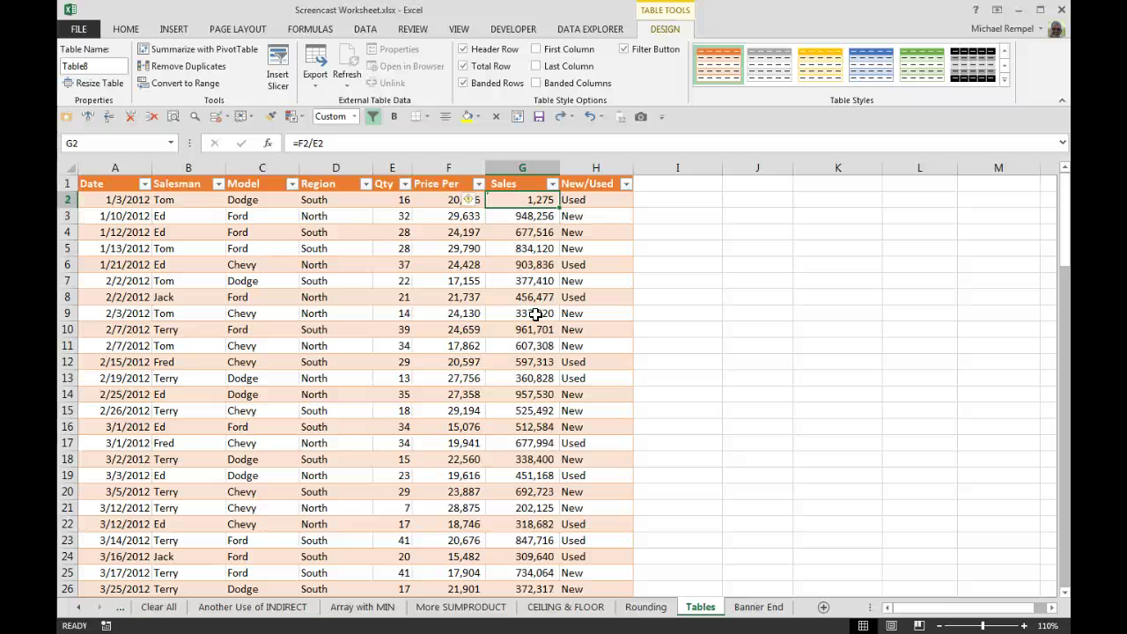
left_click(535, 233)
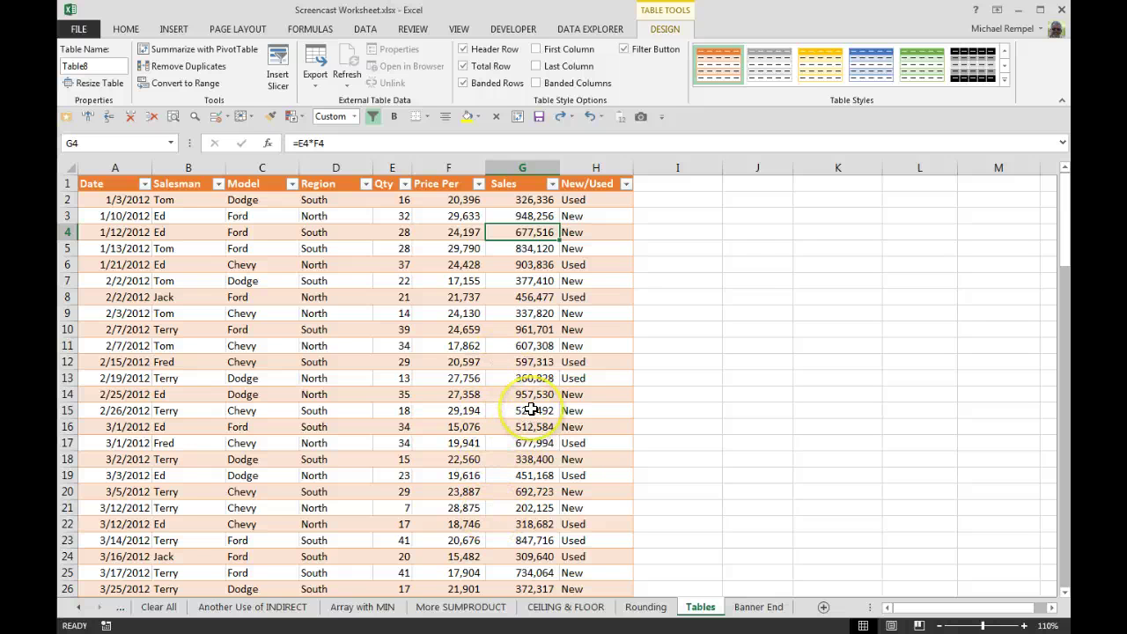
left_click(664, 183)
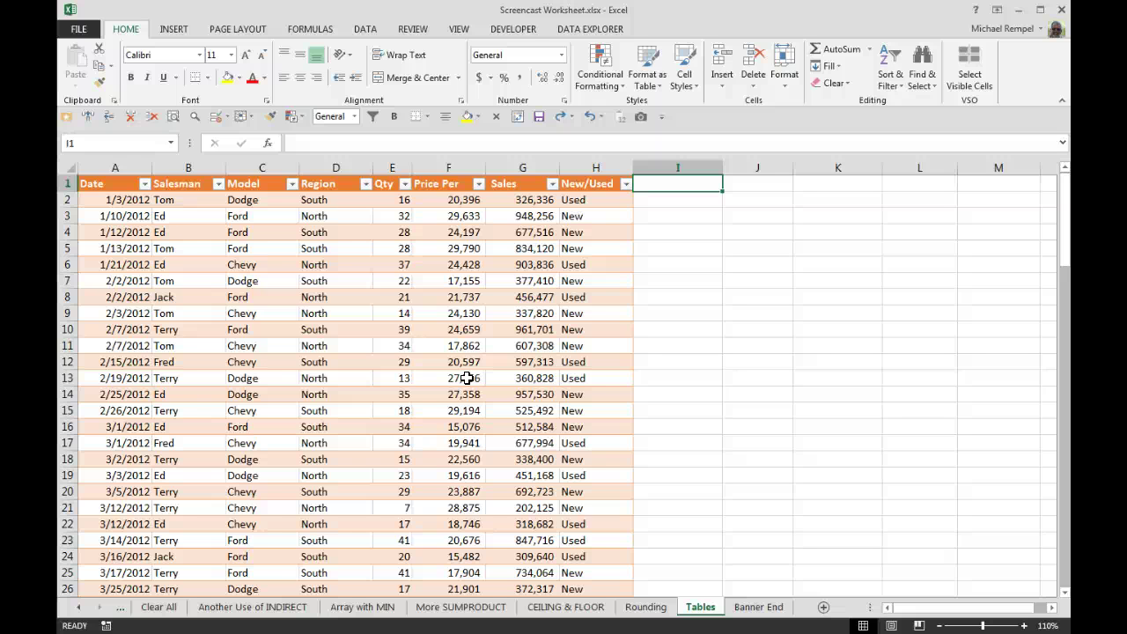
Step: Add a Location header in I1 and check its total cell I113 without choosing a function
type("Location")
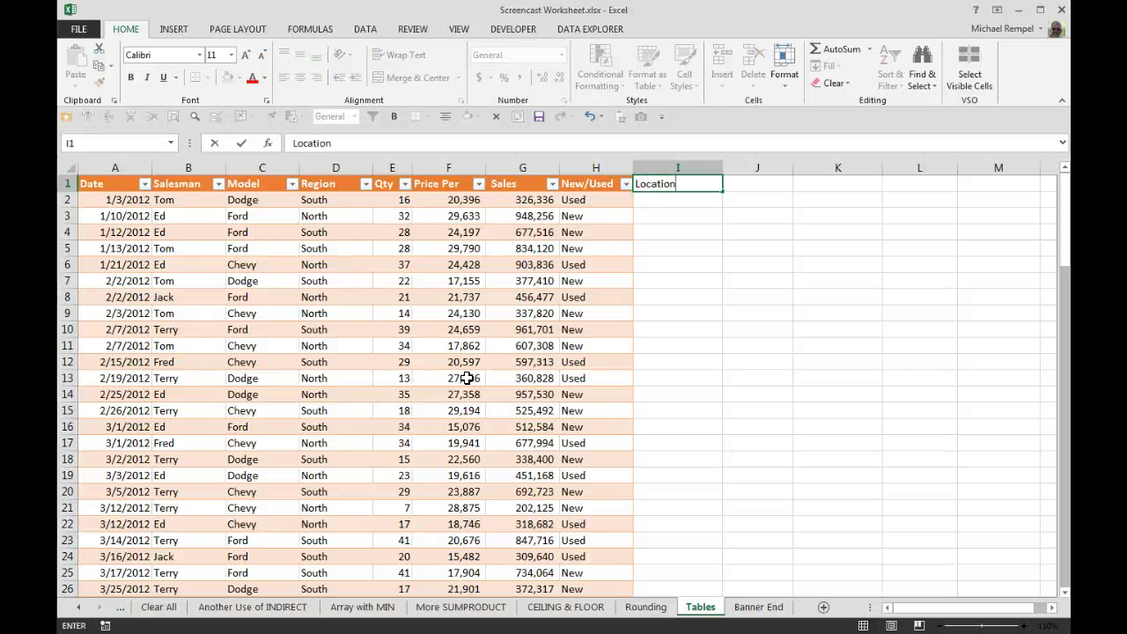
key("Return")
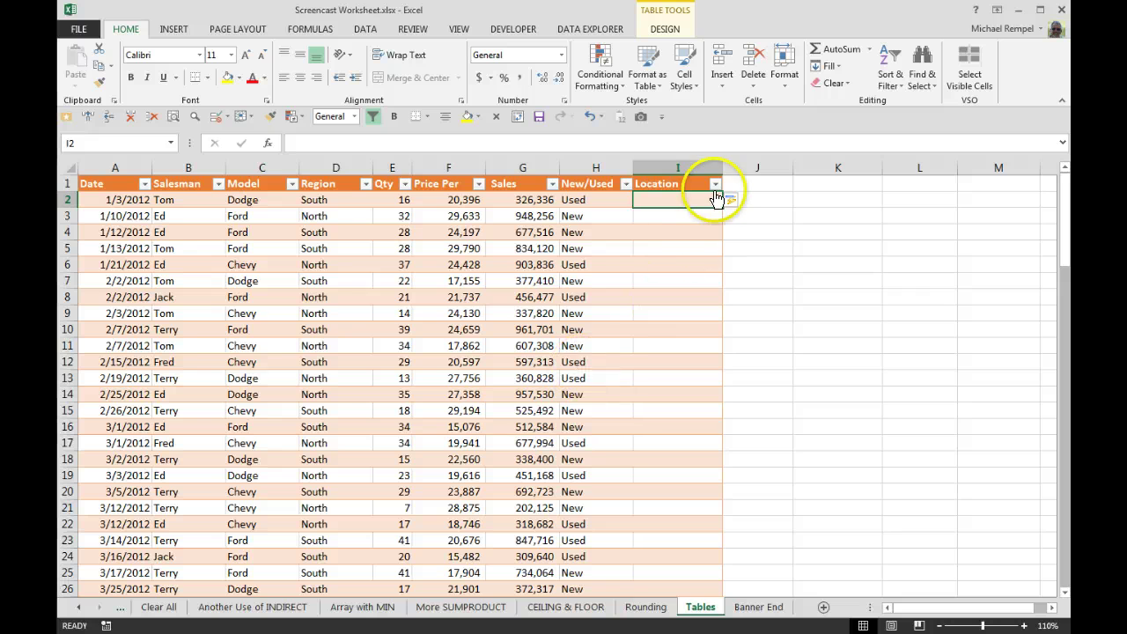
scroll(657, 383, "down", 8)
scroll(637, 419, "down", 20)
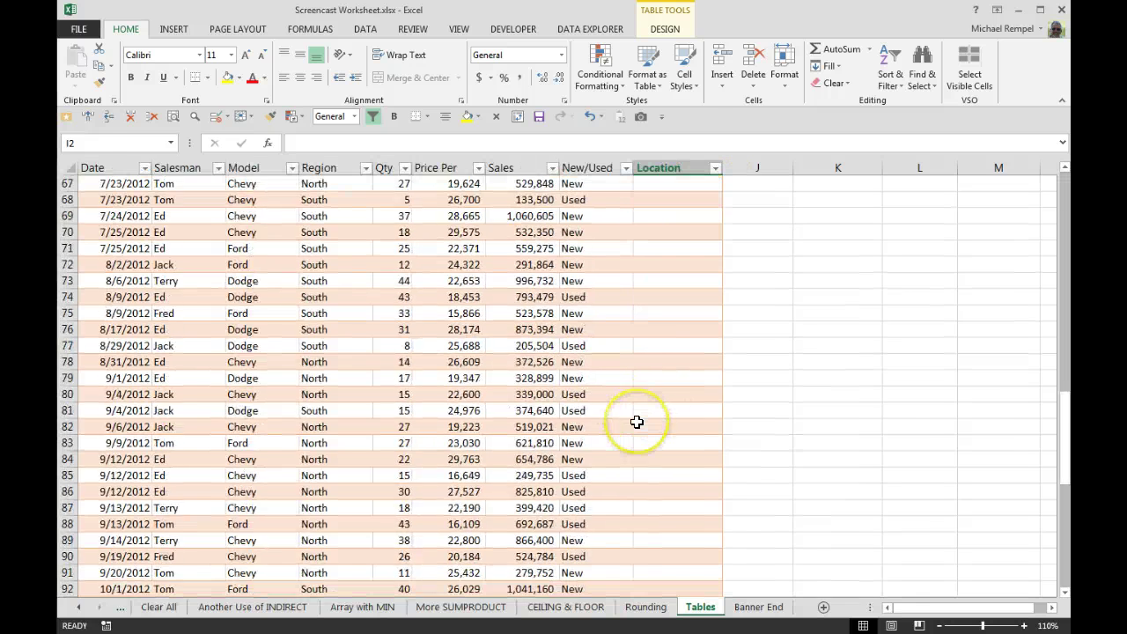
left_click(674, 444)
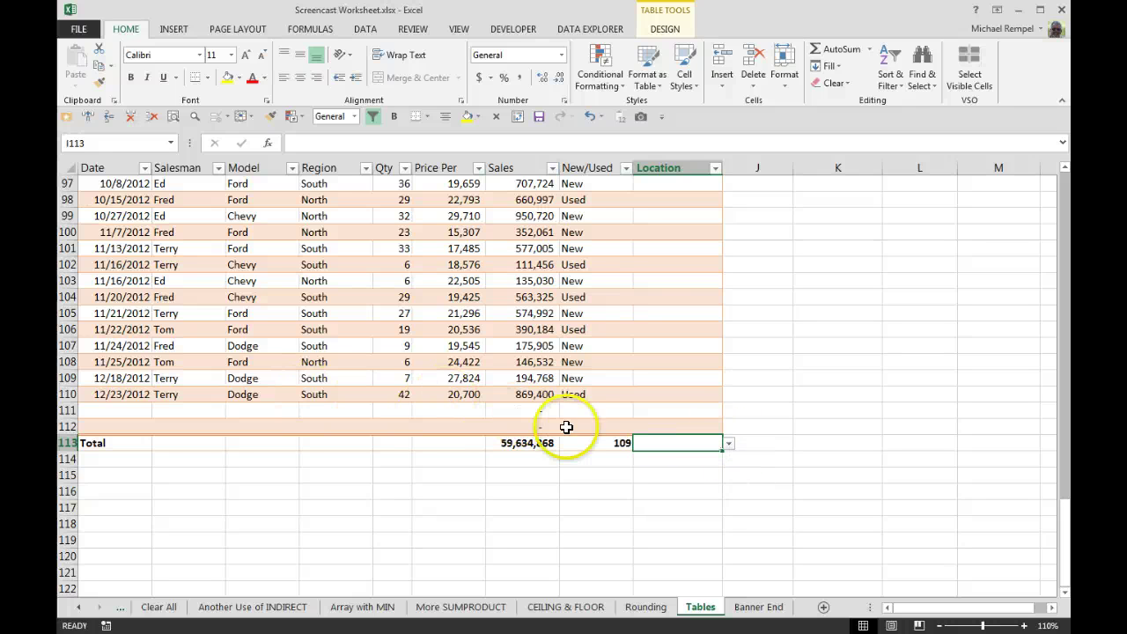
left_click(730, 444)
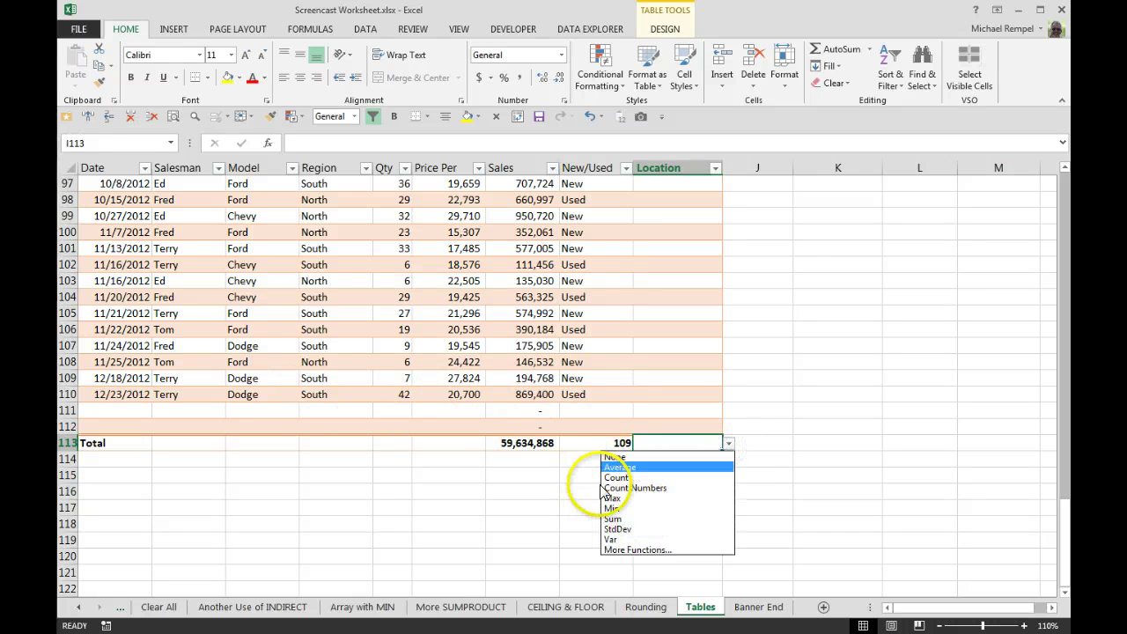
key("Escape")
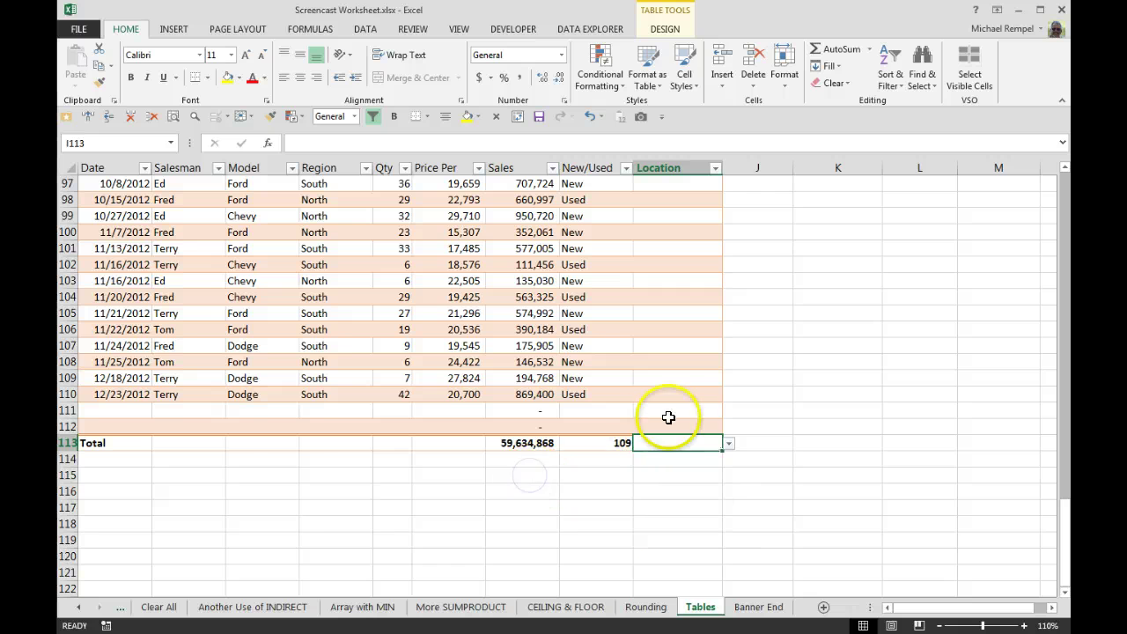
scroll(679, 398, "up", 19)
scroll(680, 397, "up", 13)
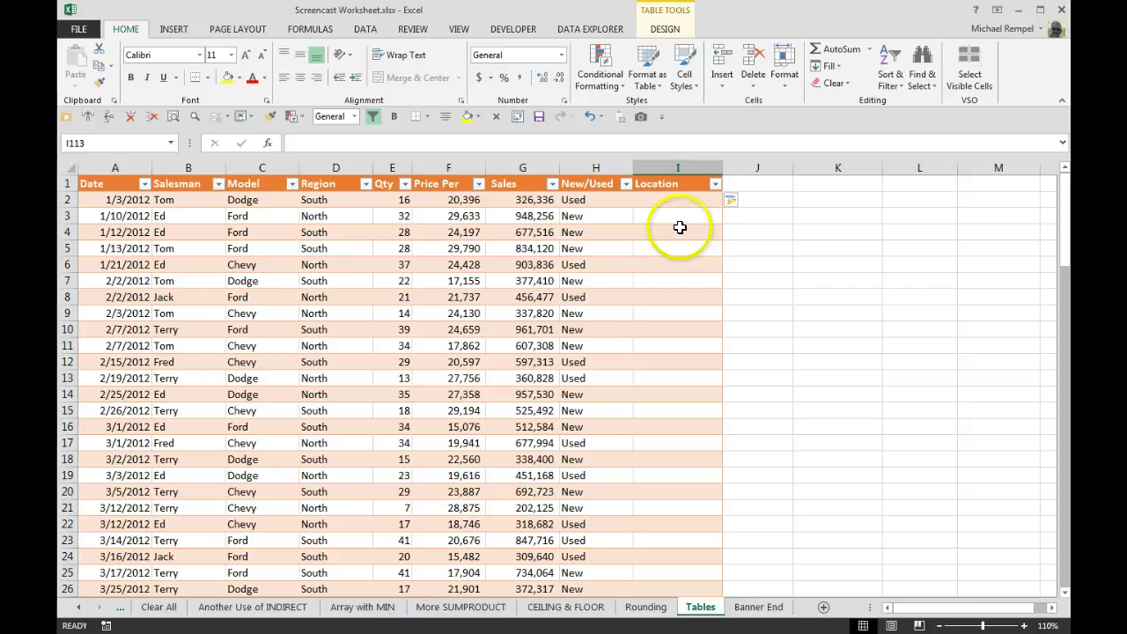
Step: Clear a stray City entry from K1, then enter City in J1 to extend the table
left_click(836, 185)
type("City")
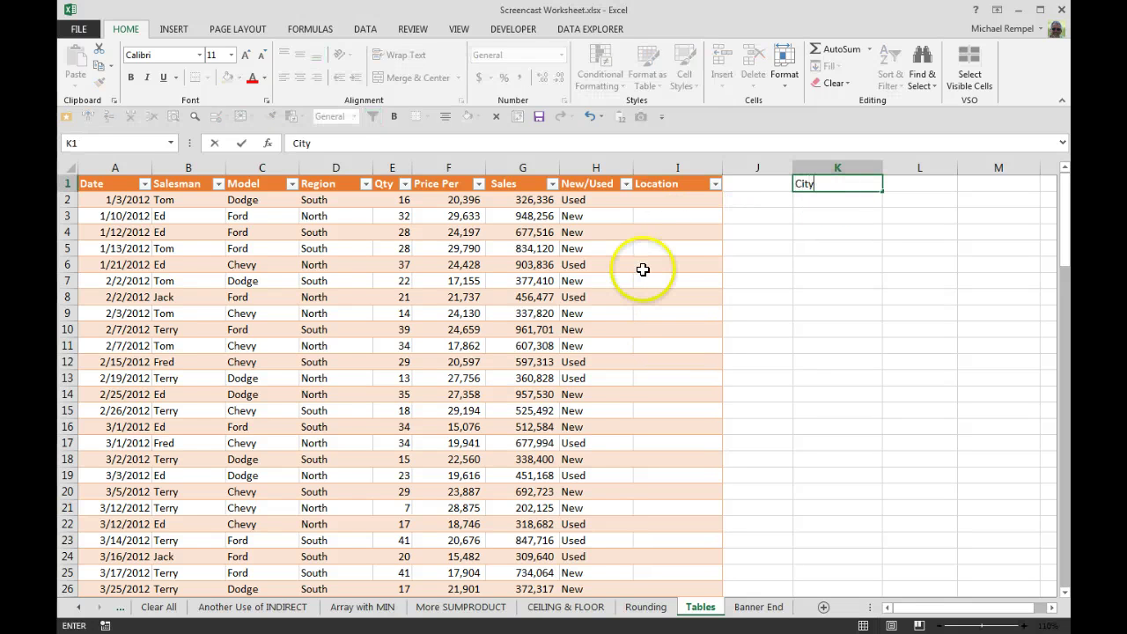
key("Return")
key("Up")
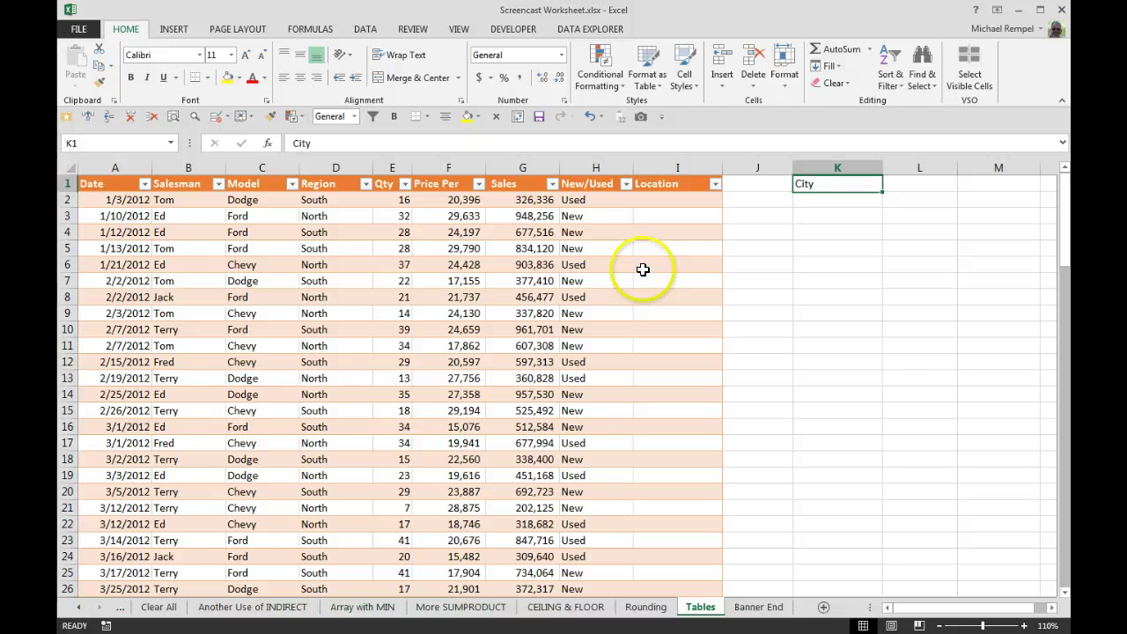
key("Delete")
key("Left")
type("City")
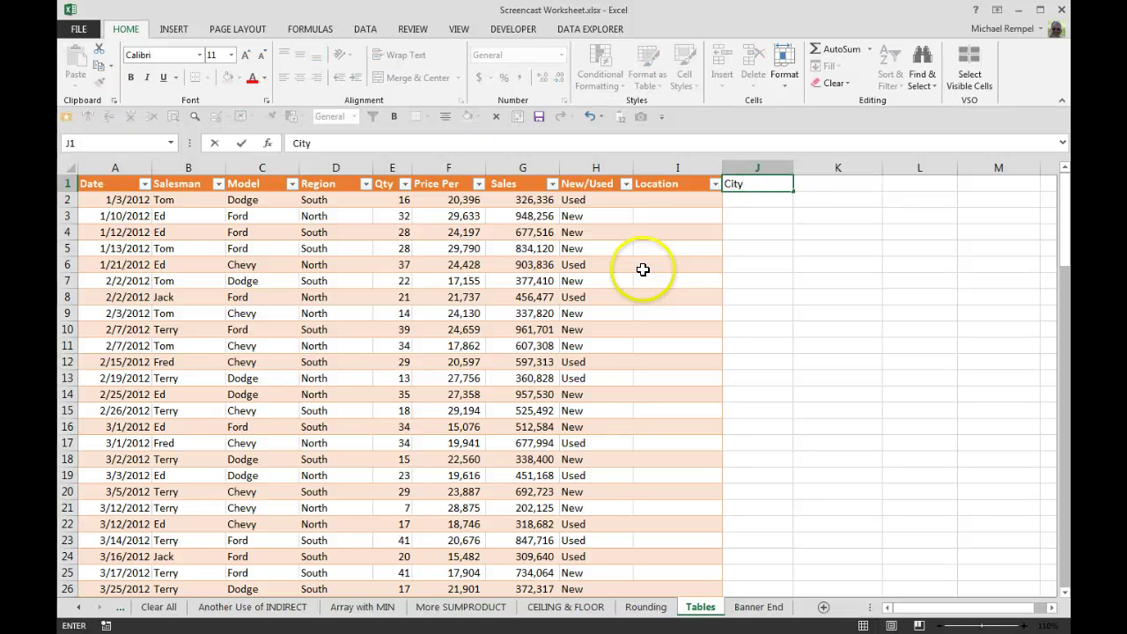
key("Return")
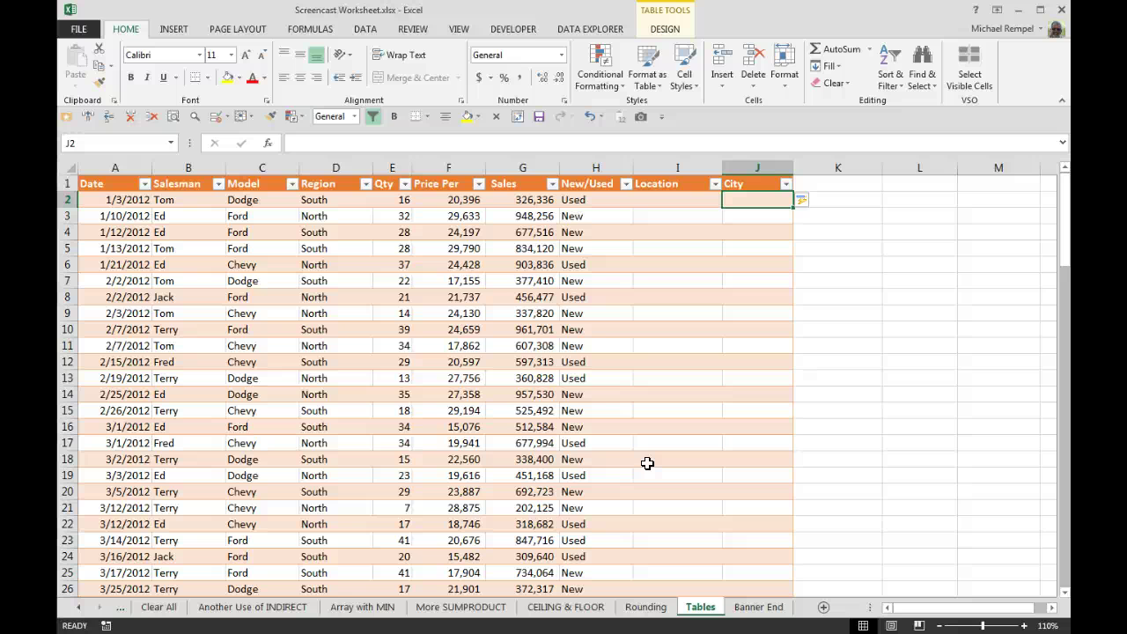
Step: Switch to the Banner End sheet showing the Excel Bytes title and tagline banner
left_click(753, 610)
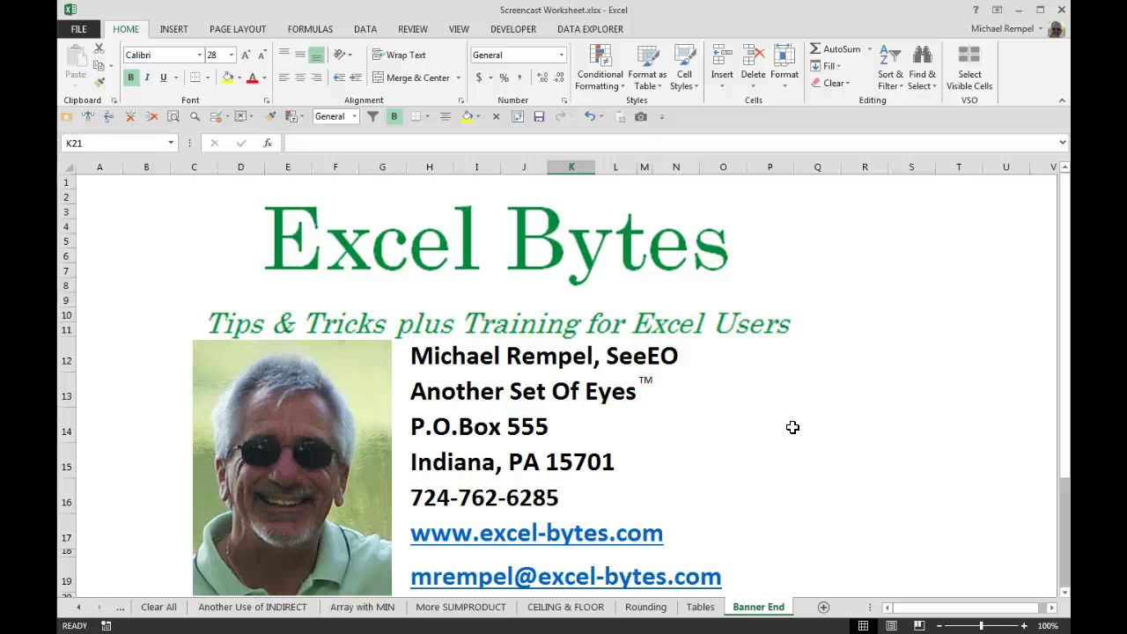
left_click(761, 606)
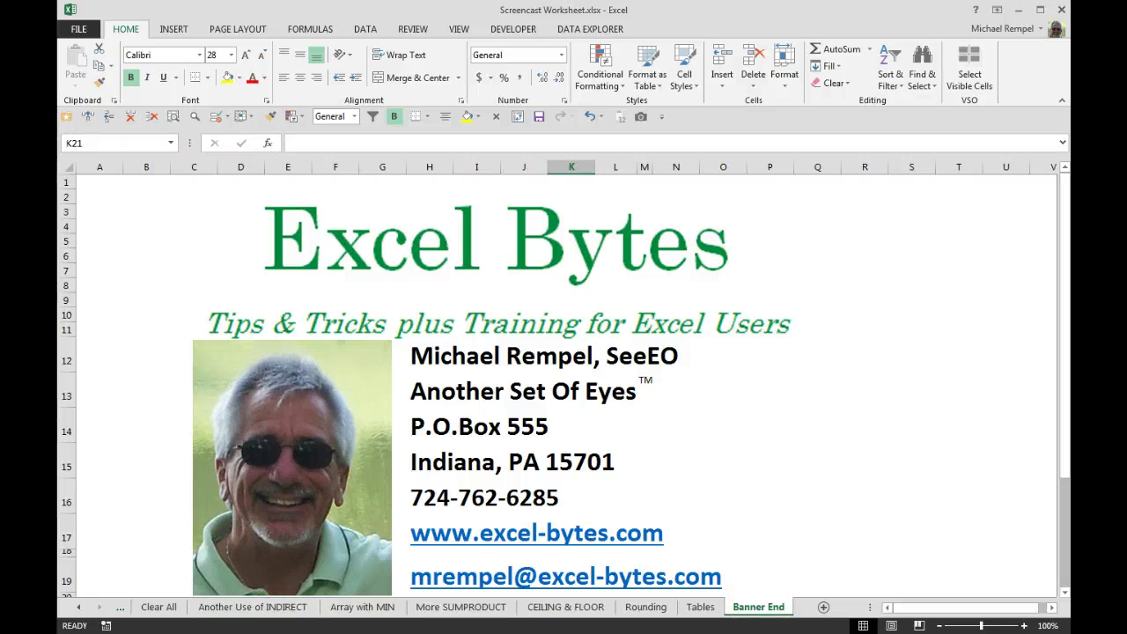